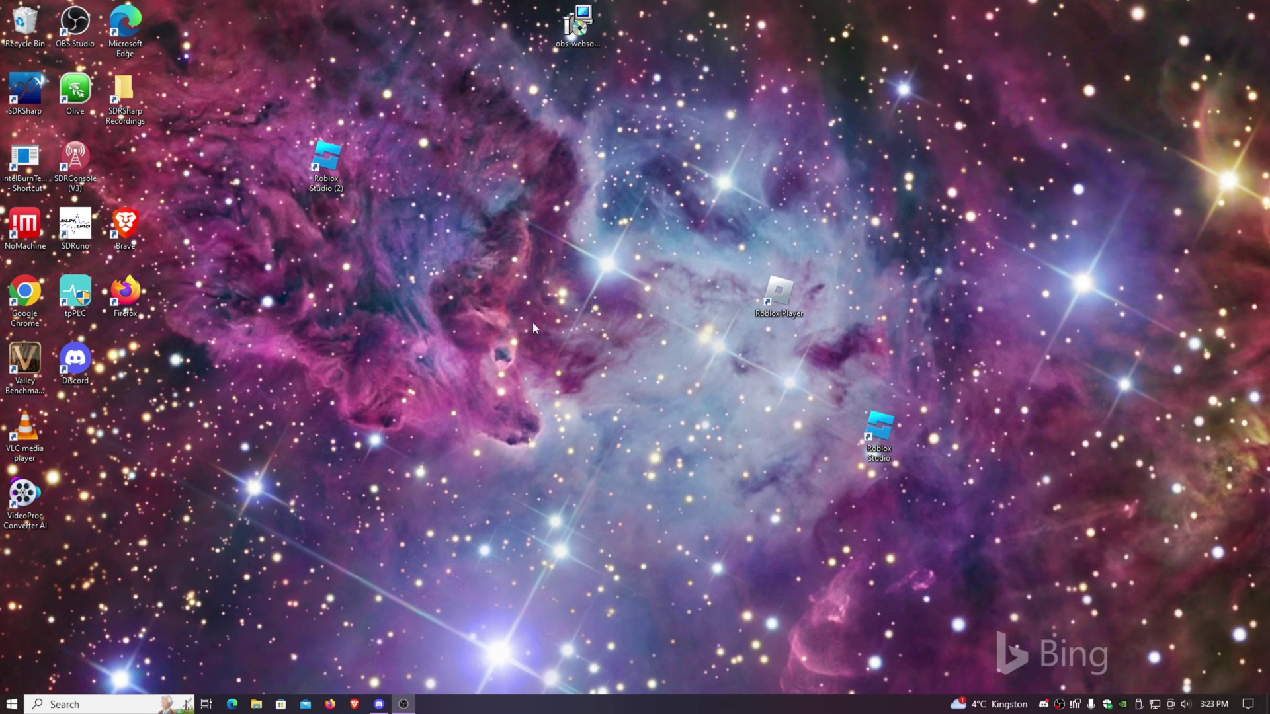
Open VideoProc Converter AI, load the DVD_0episode2 disc for DVD conversion with its file system auto-detected, and enable deinterlacing.
{"action": "double_click", "coordinate": [23, 497]}
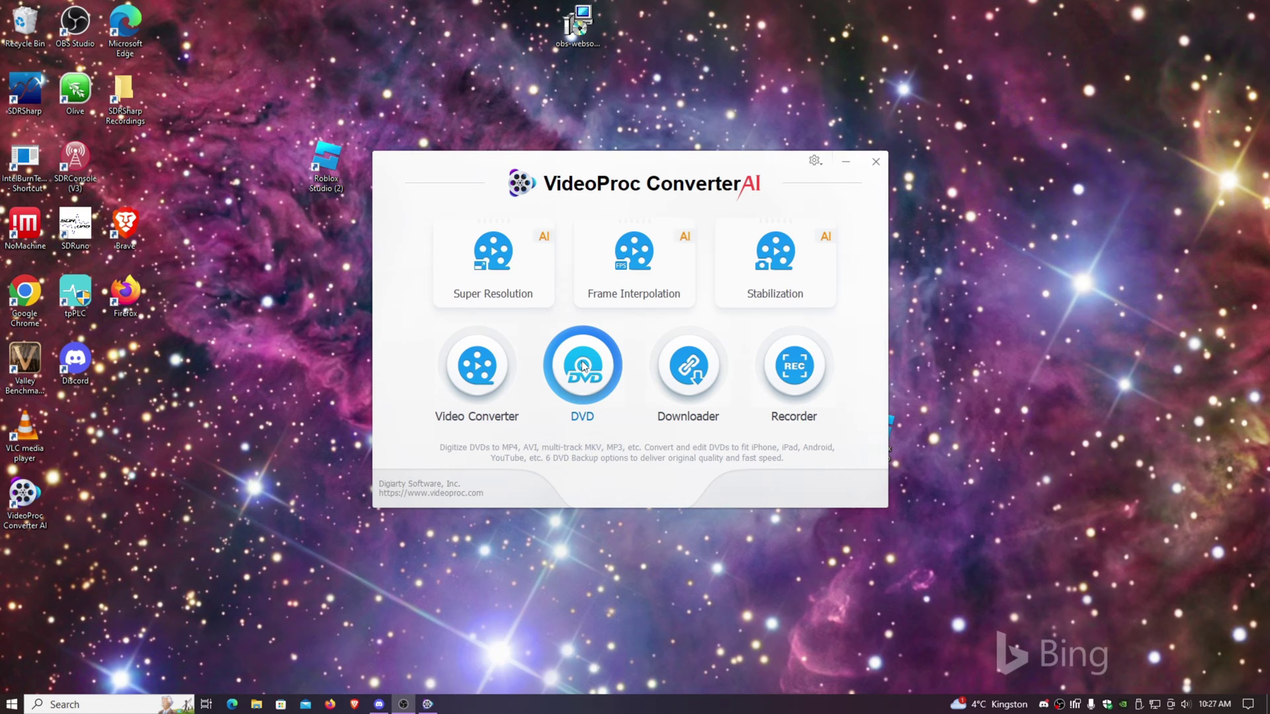
{"action": "left_click", "coordinate": [582, 364]}
{"action": "left_click", "coordinate": [535, 266]}
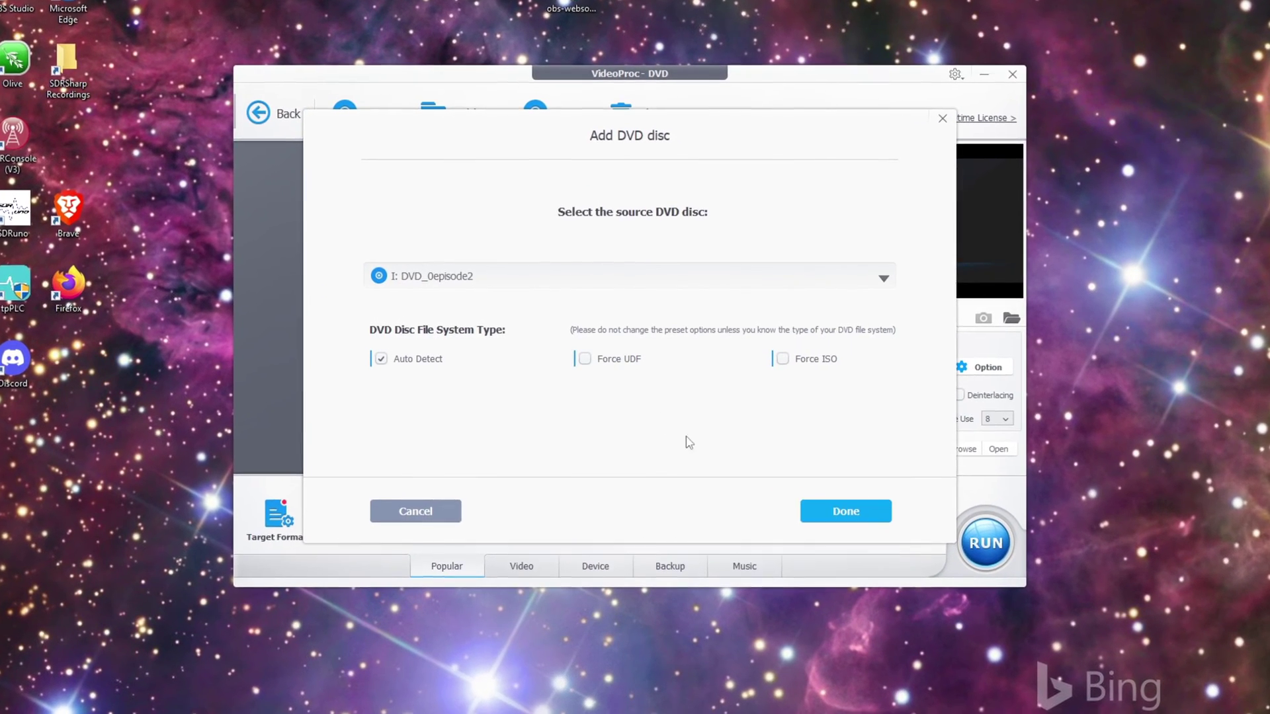
{"action": "left_click", "coordinate": [840, 507]}
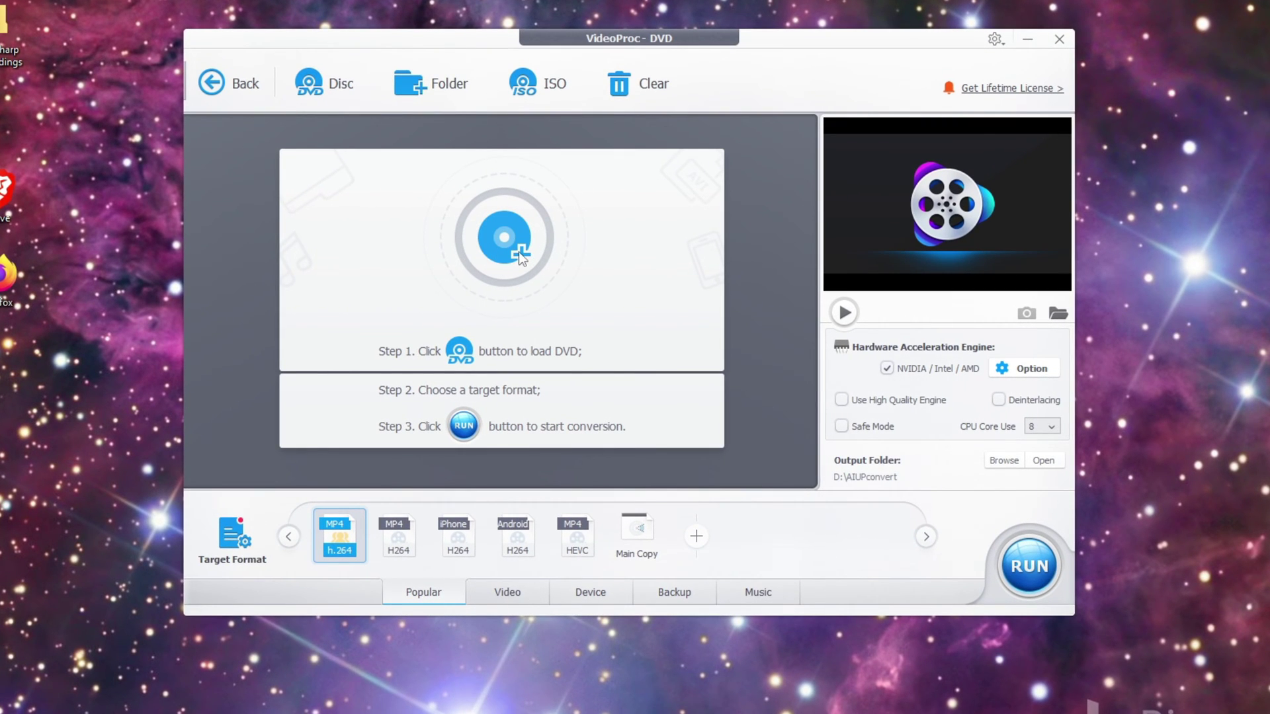
{"action": "left_click", "coordinate": [519, 250]}
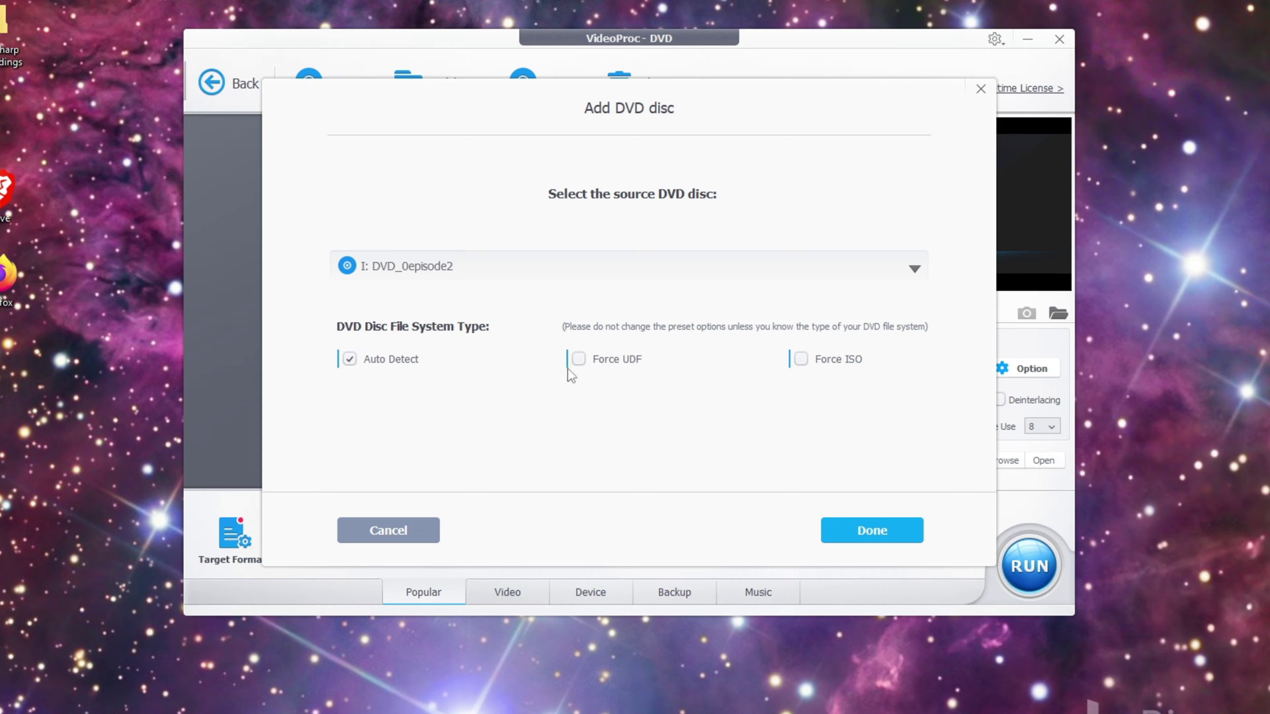
{"action": "left_click", "coordinate": [898, 534]}
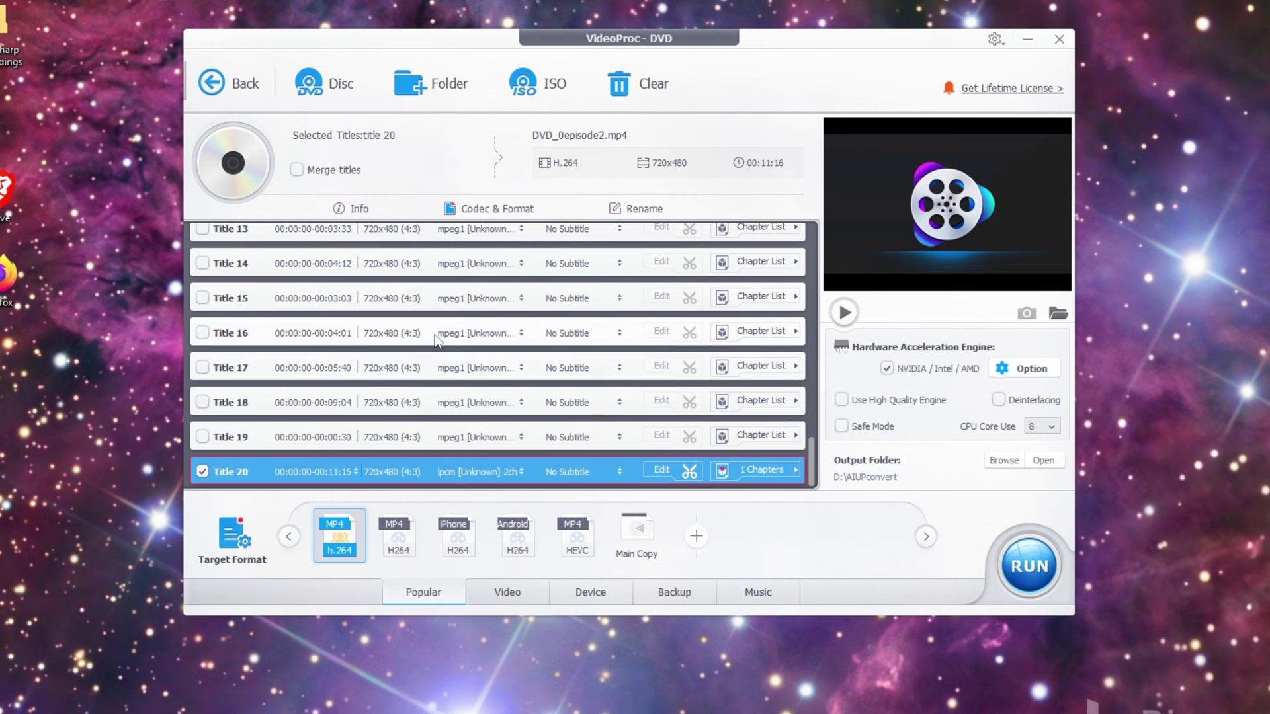
{"action": "left_click", "coordinate": [998, 399]}
Review the settings of the popular output formats and browse the additional profile categories without adding one.
{"action": "mouse_move", "coordinate": [333, 553]}
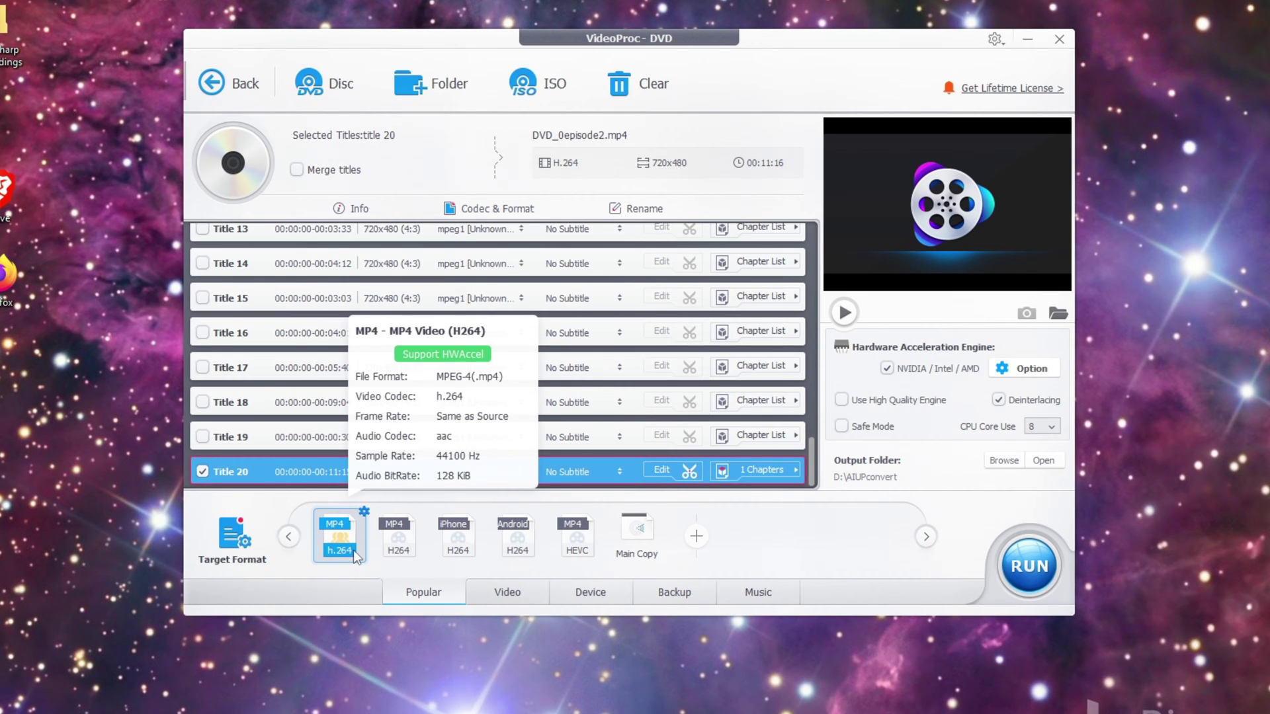
{"action": "mouse_move", "coordinate": [406, 552]}
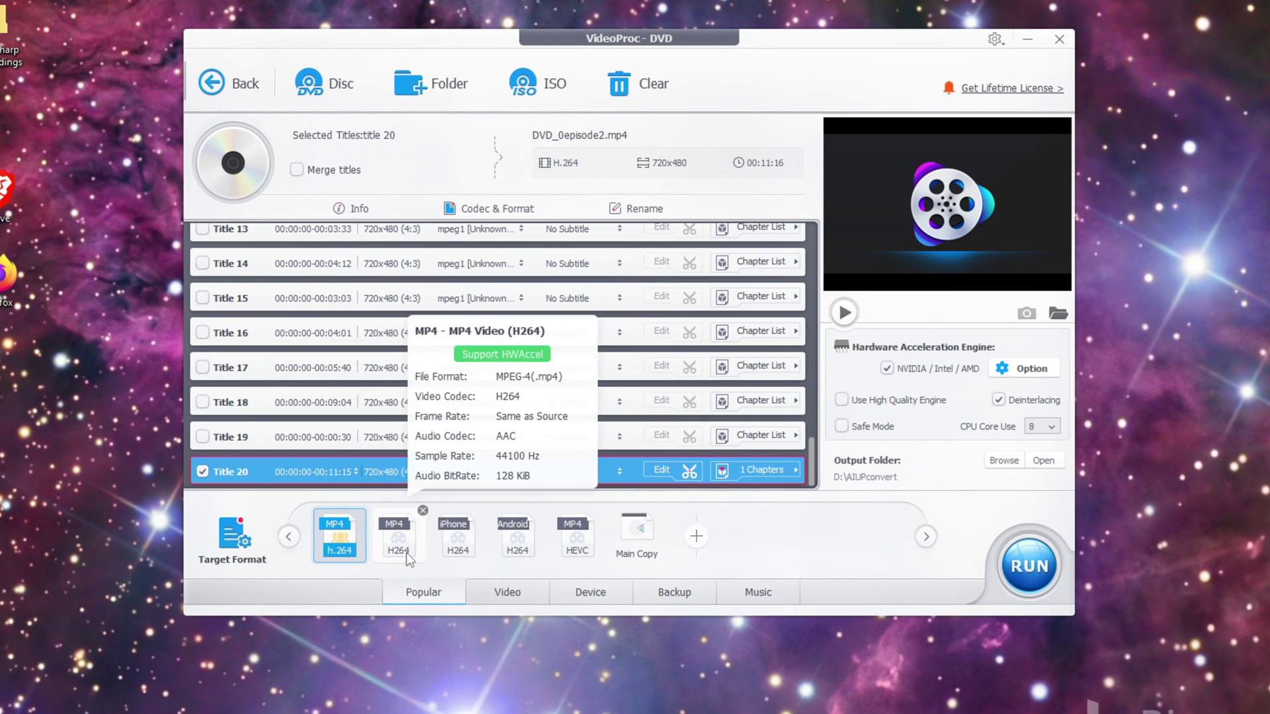
{"action": "mouse_move", "coordinate": [577, 558]}
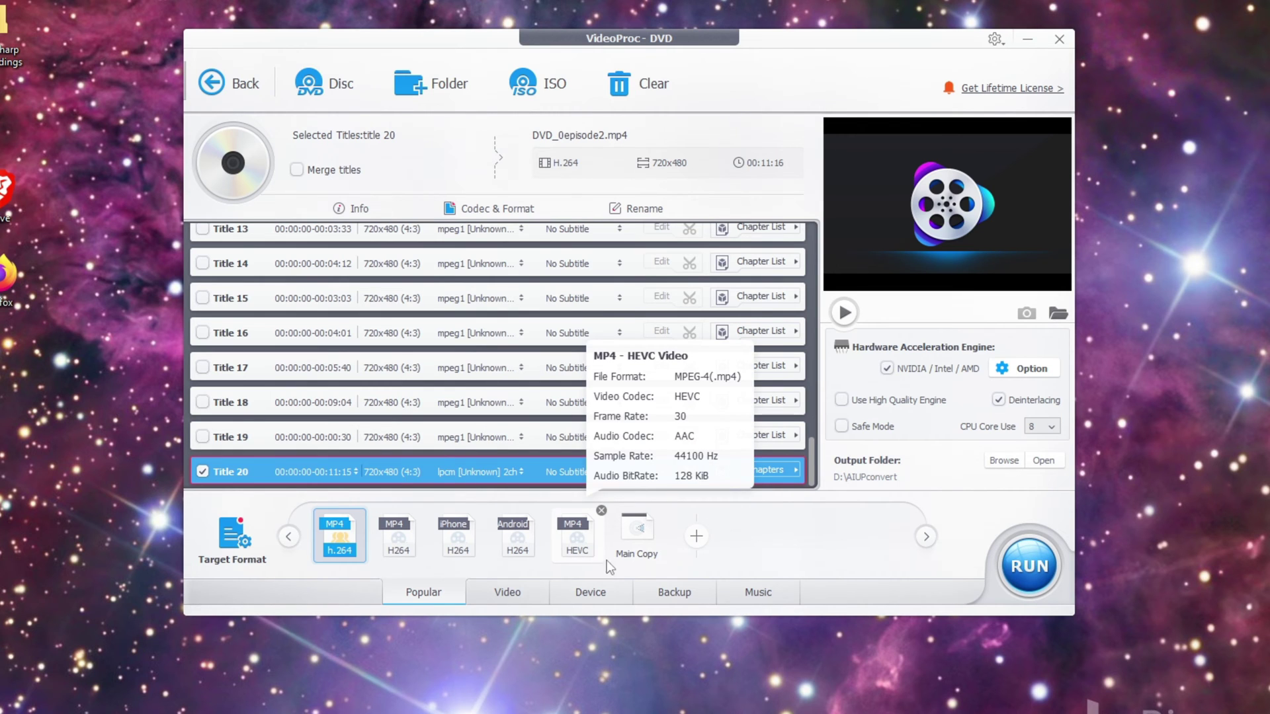
{"action": "left_click", "coordinate": [699, 538]}
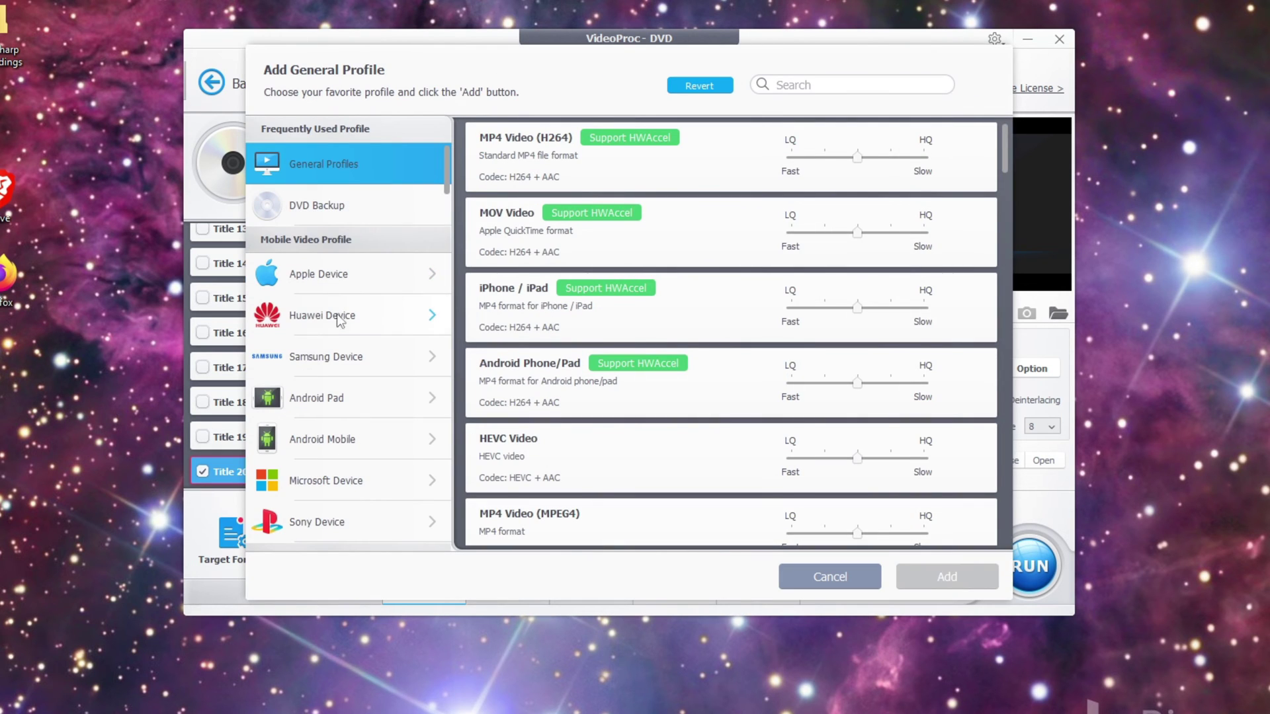
{"action": "scroll", "coordinate": [342, 323], "scroll_direction": "down", "scroll_amount": 8}
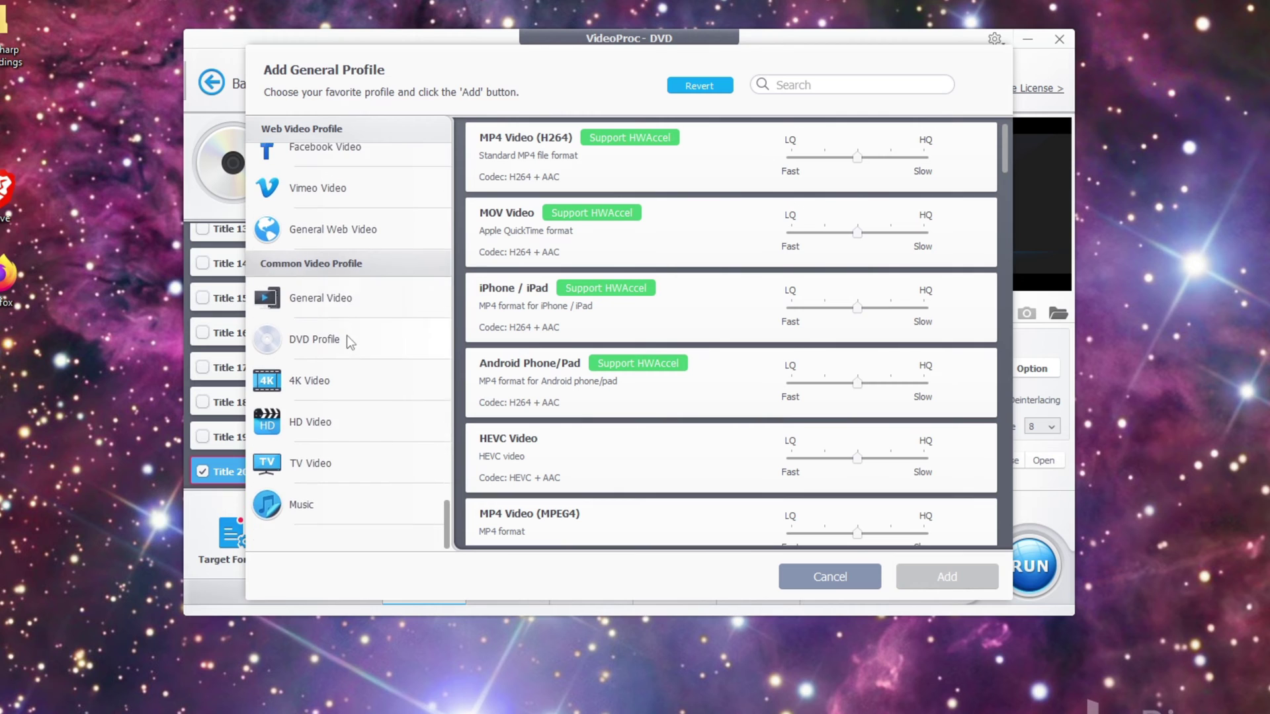
{"action": "left_click", "coordinate": [844, 572]}
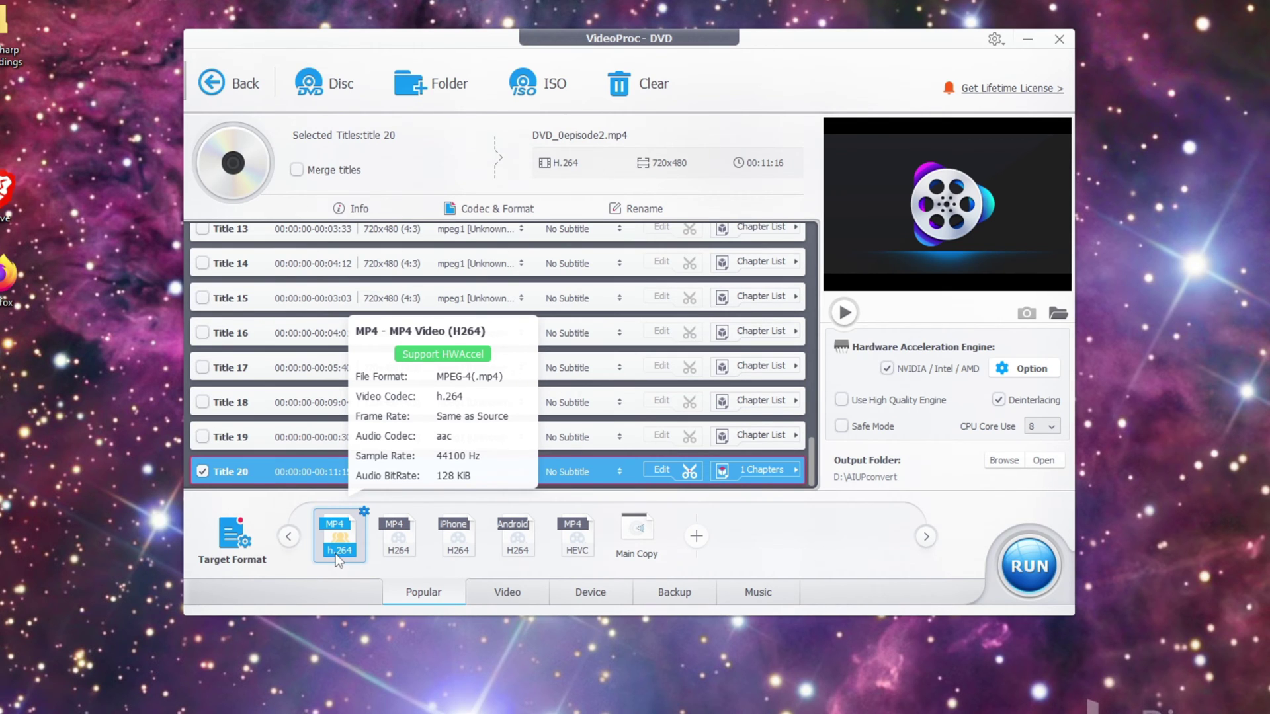
Look through the disc's title list and open Title 20 for editing.
{"action": "scroll", "coordinate": [284, 404], "scroll_direction": "up", "scroll_amount": 10}
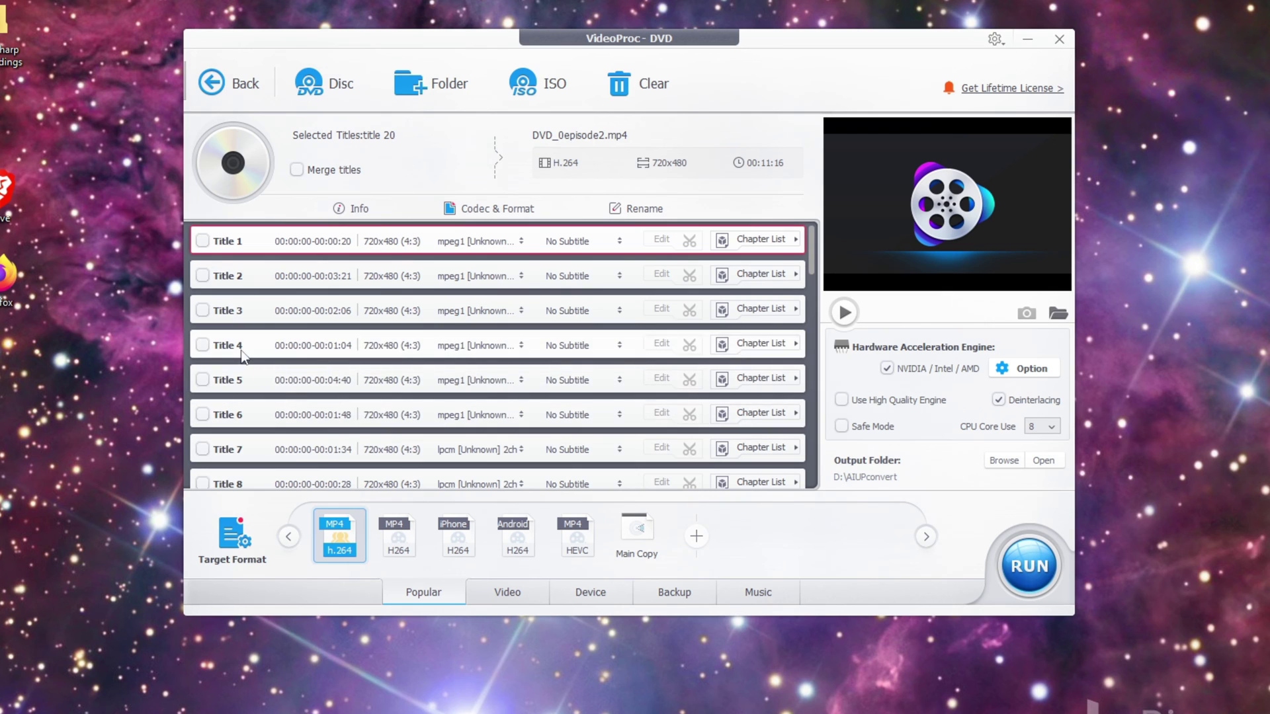
{"action": "scroll", "coordinate": [258, 304], "scroll_direction": "down", "scroll_amount": 10}
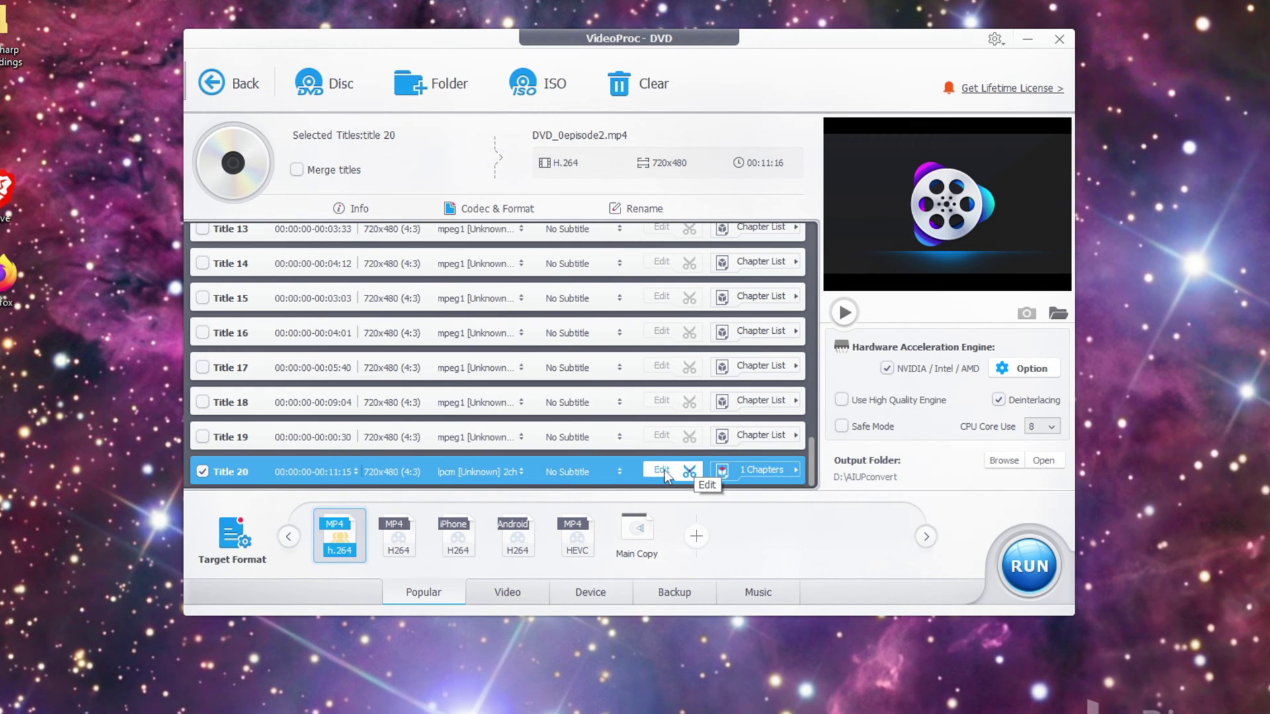
{"action": "left_click", "coordinate": [663, 470]}
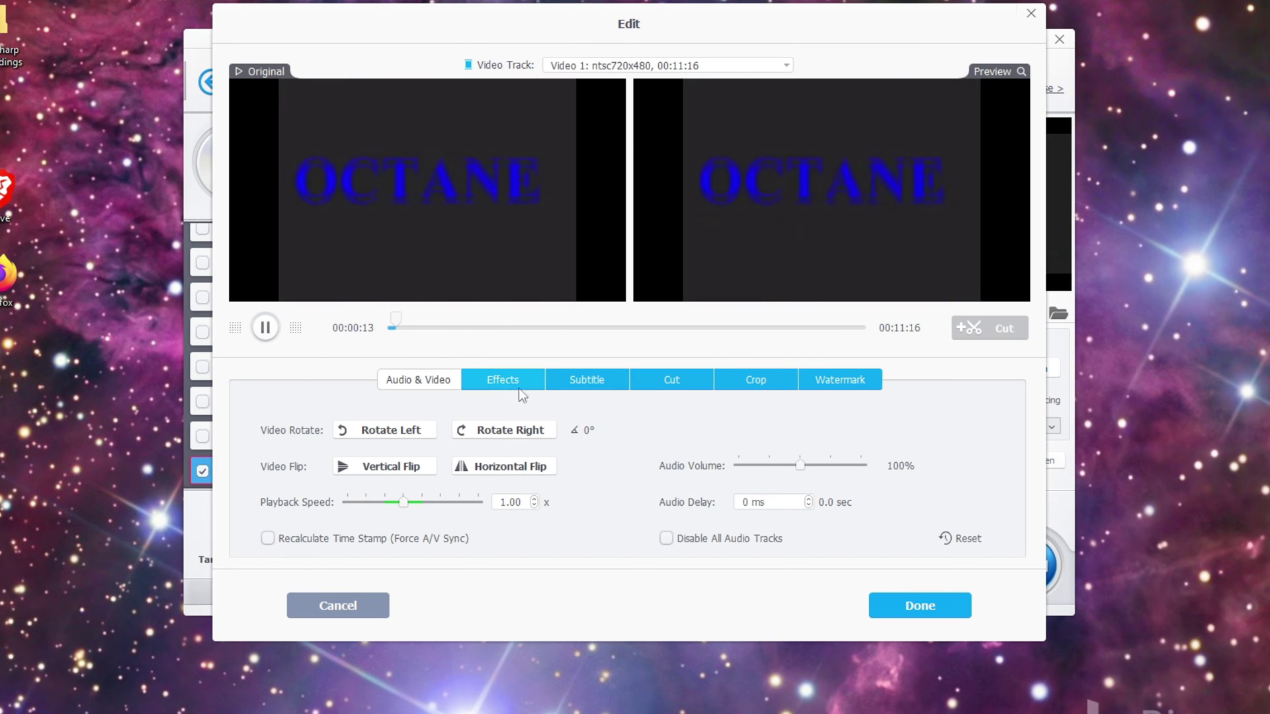
Try several video effects, including Grayscale, Blur and Technicolor, on Title 20 and set the effect back to None.
{"action": "left_click", "coordinate": [502, 383]}
{"action": "scroll", "coordinate": [338, 473], "scroll_direction": "down", "scroll_amount": 1}
{"action": "scroll", "coordinate": [357, 457], "scroll_direction": "up", "scroll_amount": 1}
{"action": "left_click", "coordinate": [395, 425]}
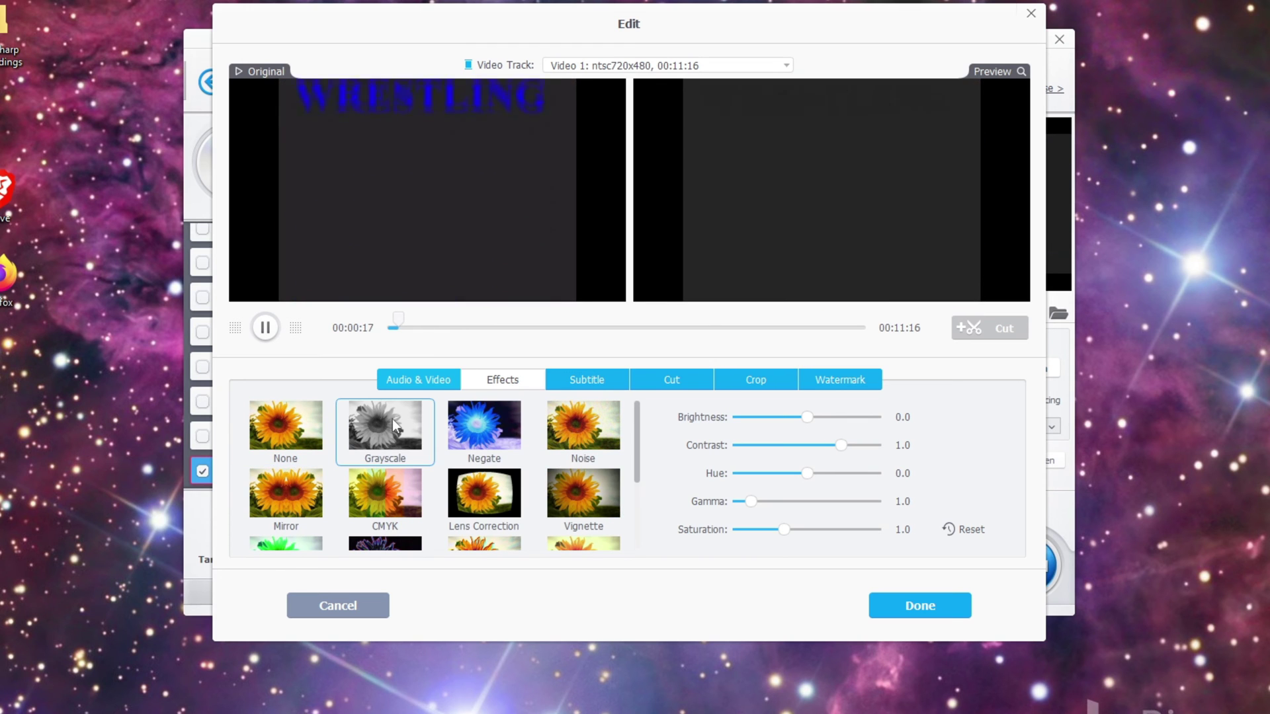
{"action": "left_click", "coordinate": [465, 434]}
{"action": "scroll", "coordinate": [483, 456], "scroll_direction": "down", "scroll_amount": 2}
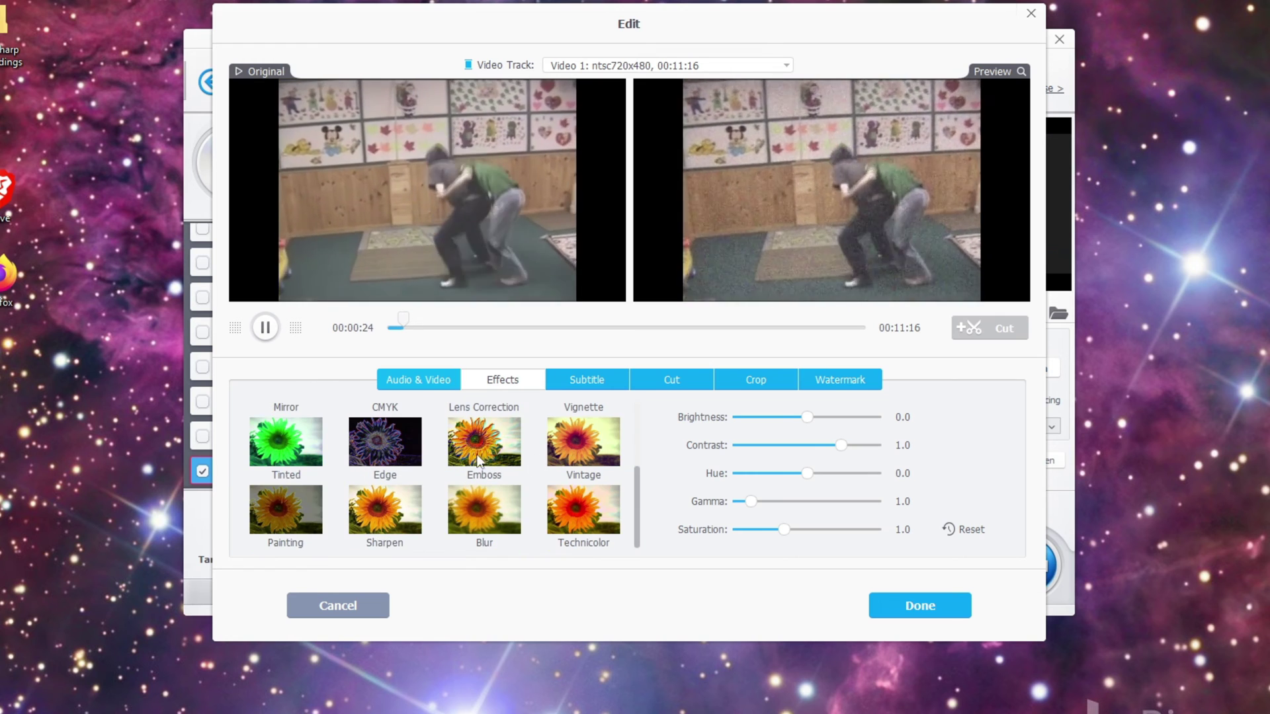
{"action": "left_click", "coordinate": [505, 506]}
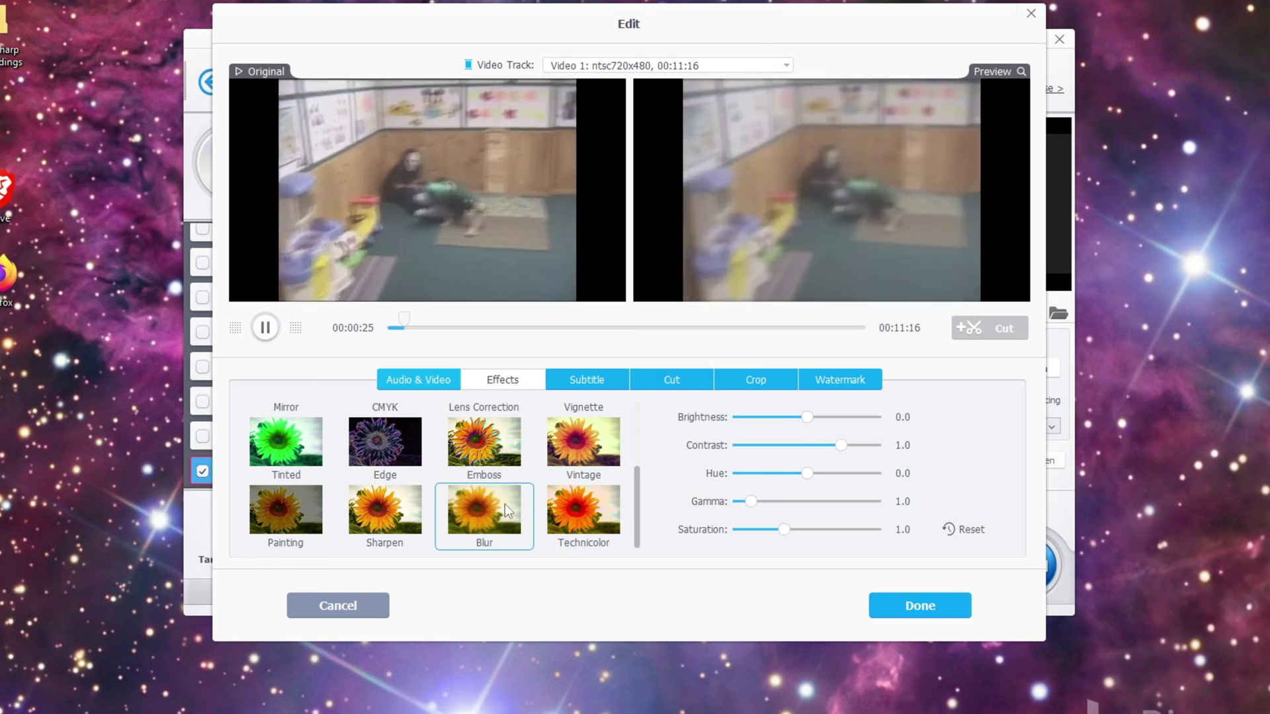
{"action": "left_click", "coordinate": [580, 506]}
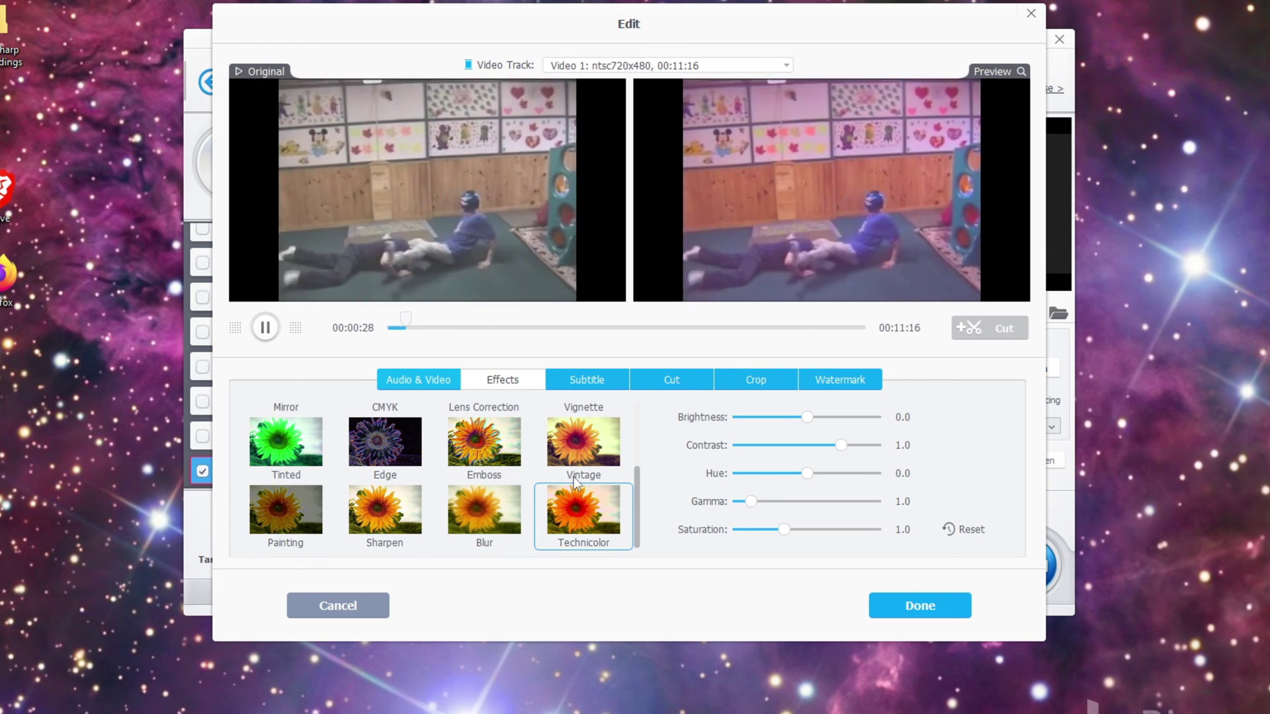
{"action": "scroll", "coordinate": [556, 483], "scroll_direction": "up", "scroll_amount": 3}
{"action": "left_click", "coordinate": [316, 444]}
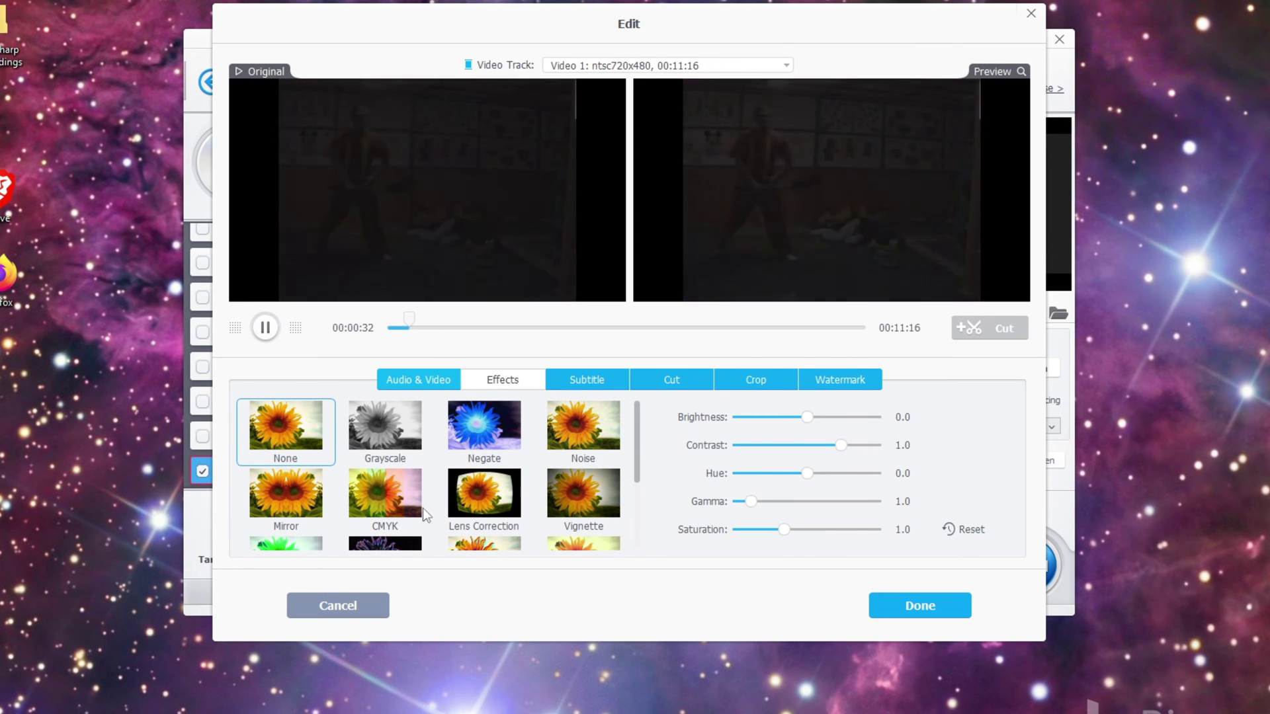
Set the cut range of Title 20 to run from 00:00:00 to 00:00:29 and pause the preview.
{"action": "left_click", "coordinate": [601, 377]}
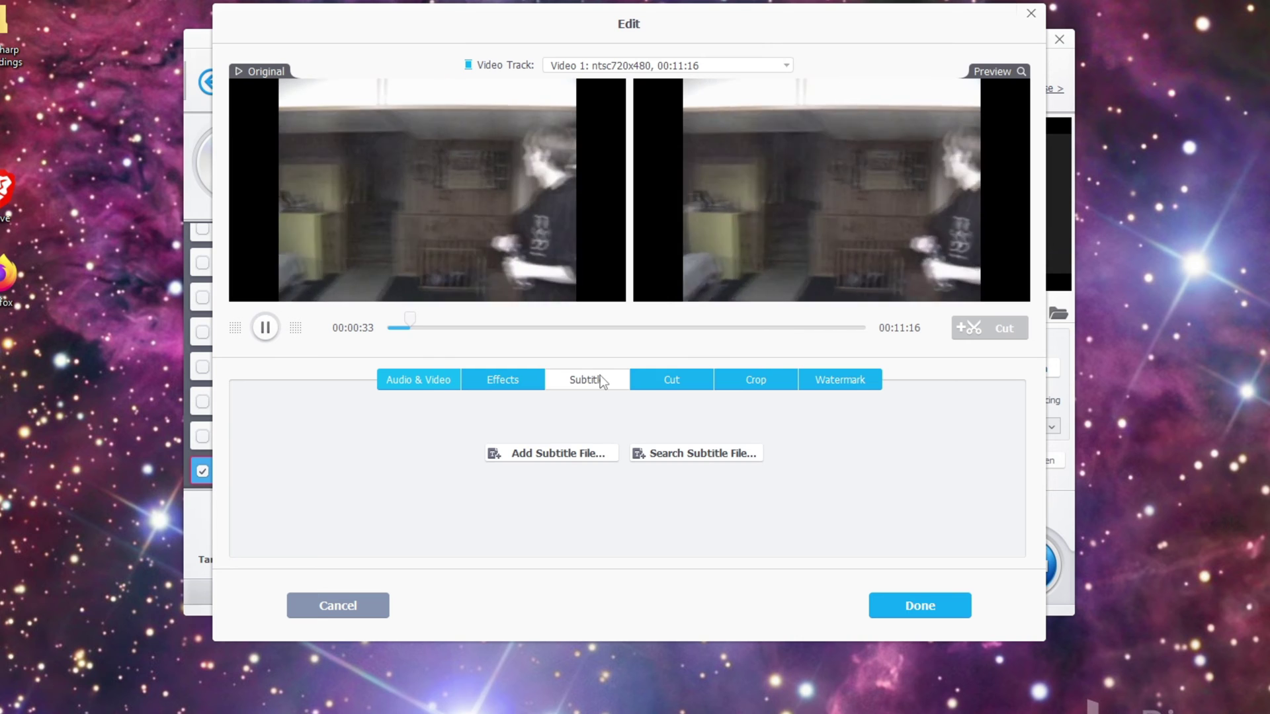
{"action": "left_click", "coordinate": [671, 378]}
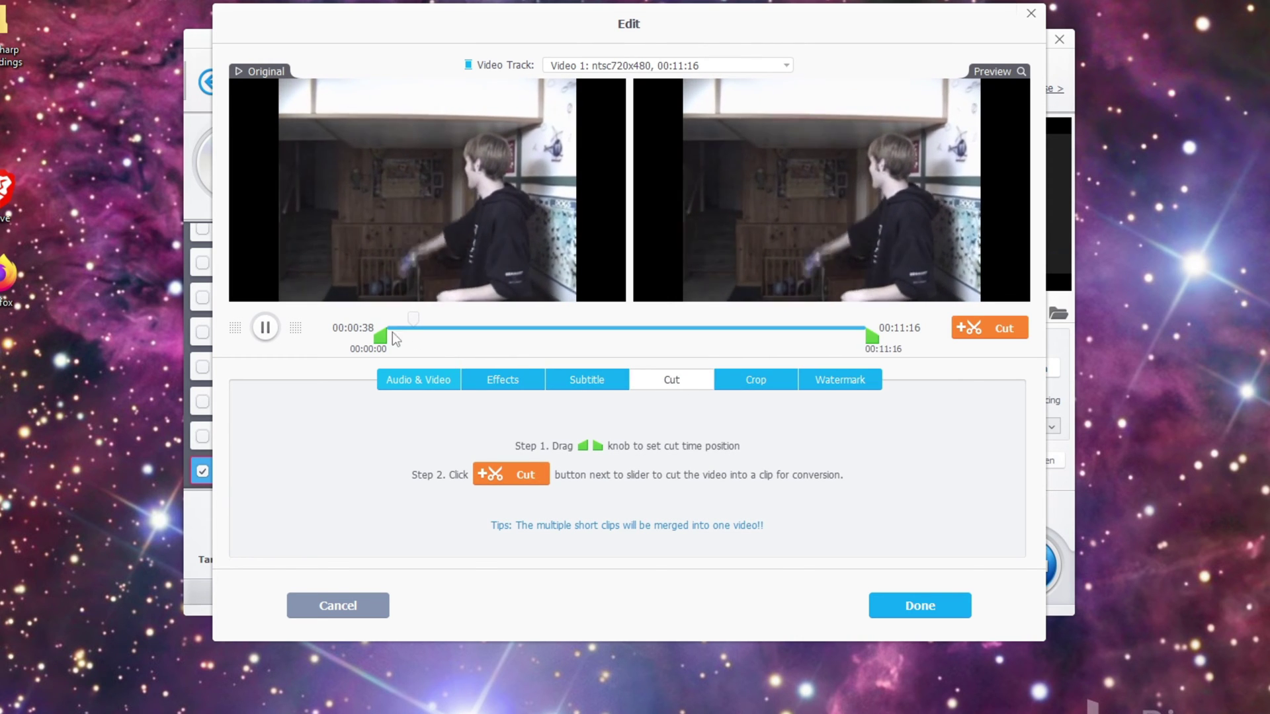
{"action": "left_click_drag", "start_coordinate": [872, 337], "coordinate": [407, 323]}
{"action": "left_click_drag", "start_coordinate": [741, 336], "coordinate": [407, 332]}
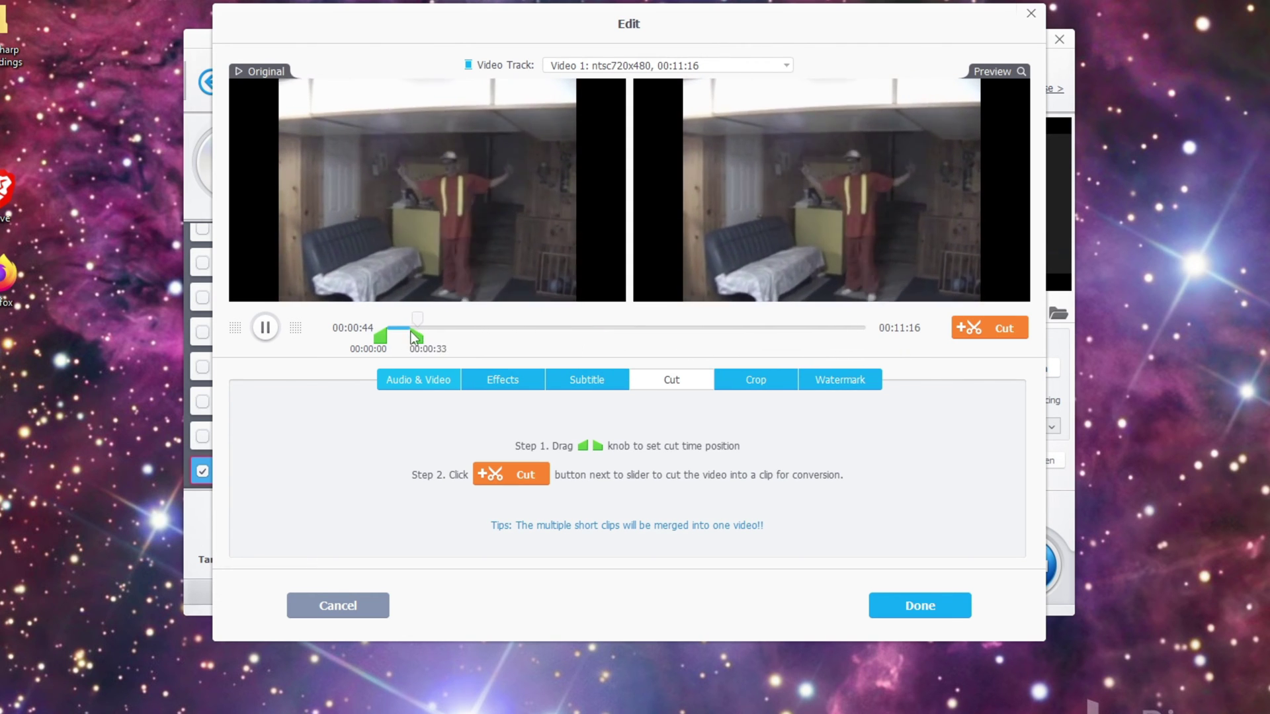
{"action": "left_click_drag", "start_coordinate": [415, 339], "coordinate": [393, 327]}
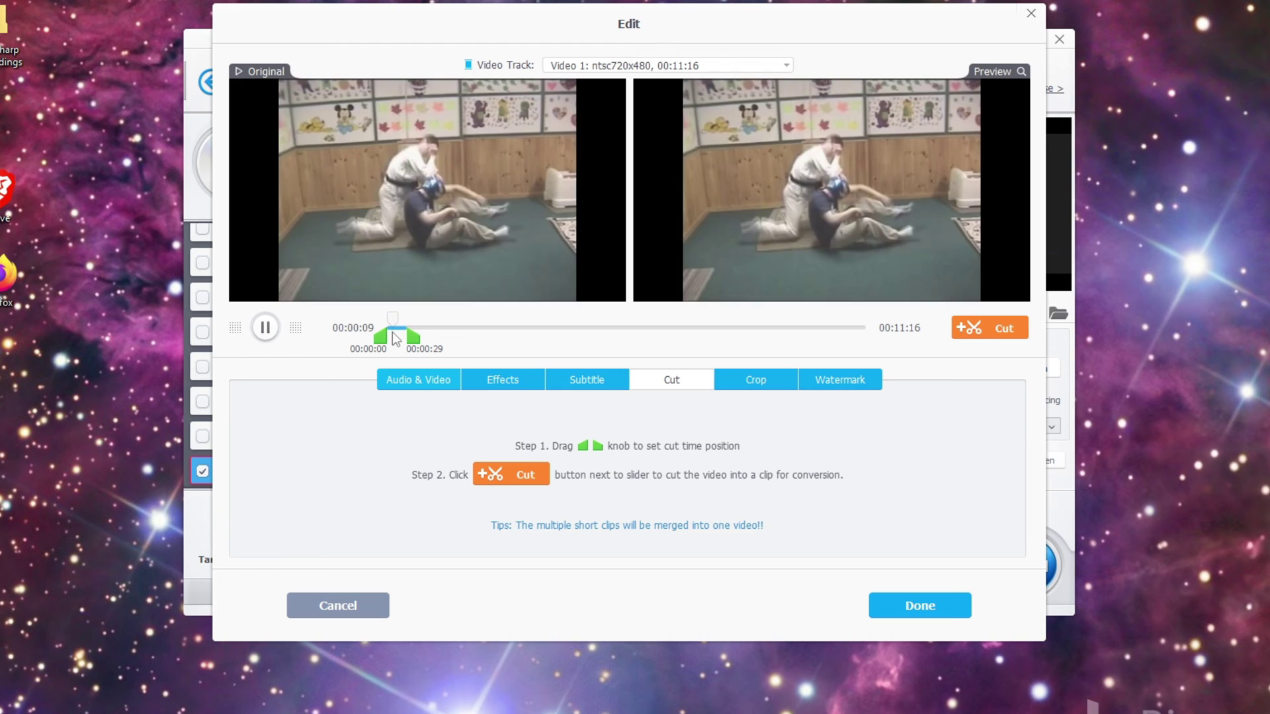
{"action": "left_click", "coordinate": [265, 328]}
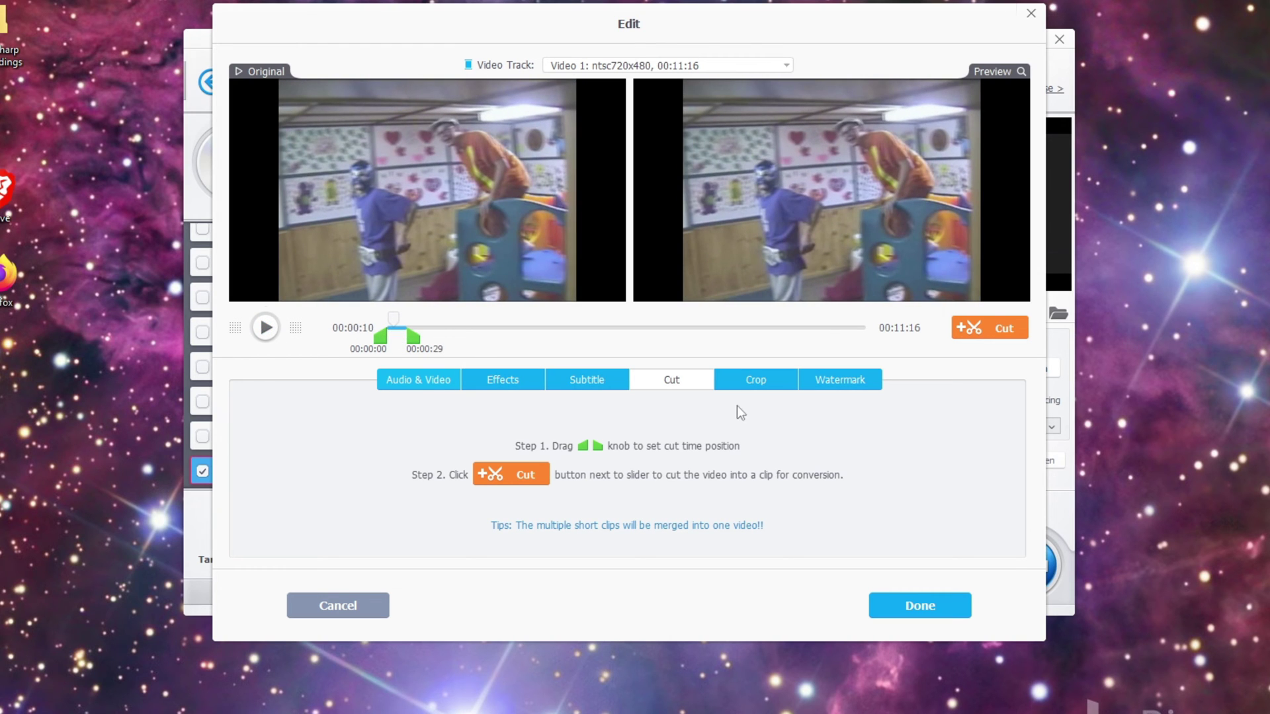
Enable cropping with the 16:9 preset and shift the crop frame vertically to about 67 top and 54 bottom.
{"action": "left_click", "coordinate": [757, 379]}
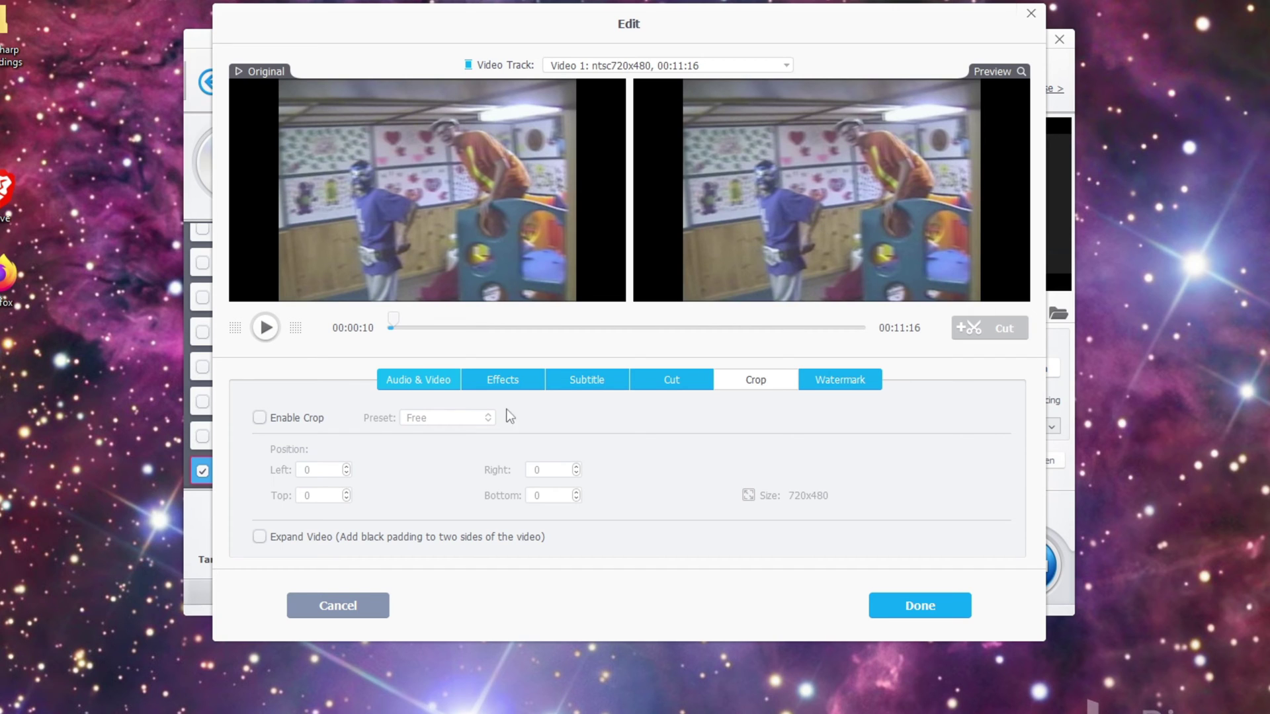
{"action": "left_click", "coordinate": [260, 418]}
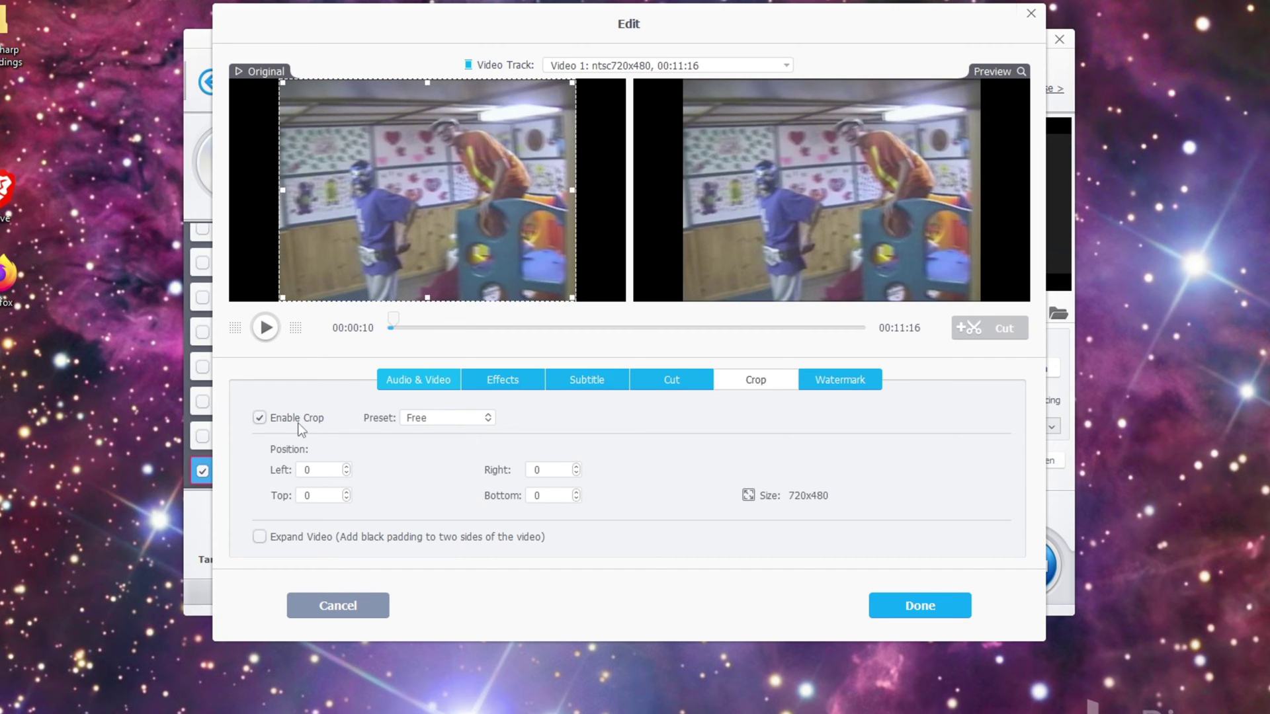
{"action": "left_click", "coordinate": [450, 418]}
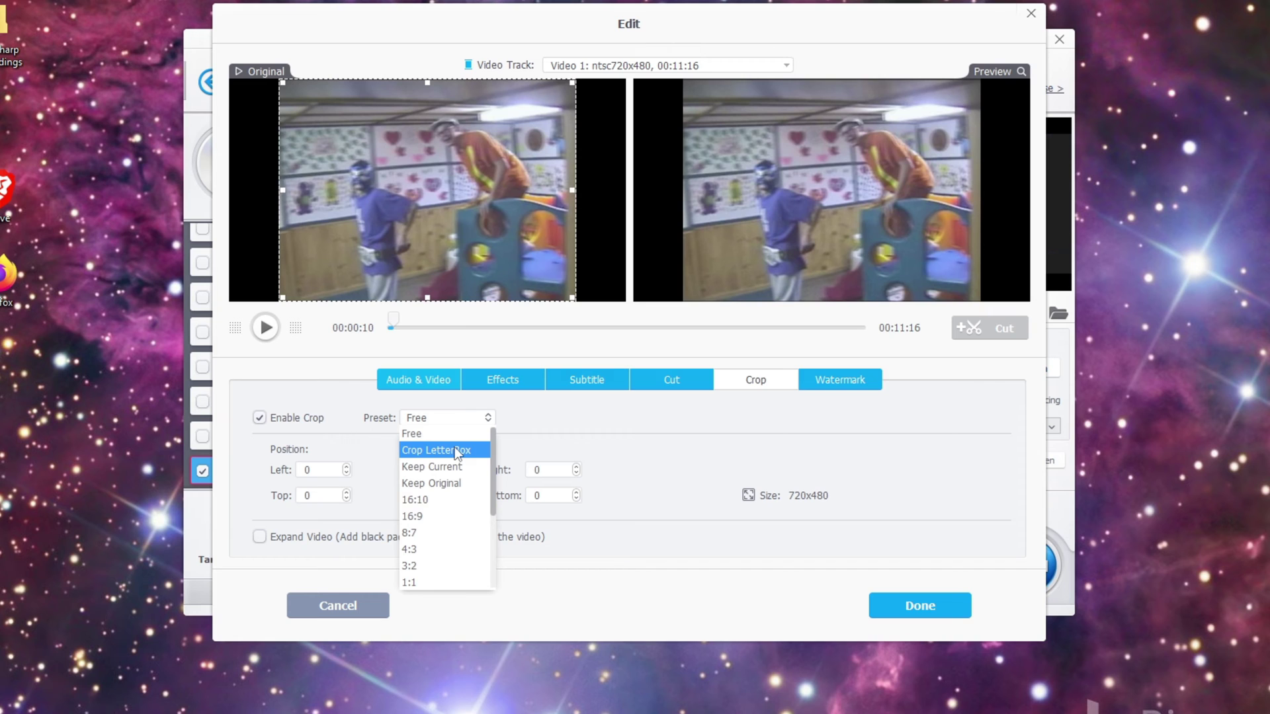
{"action": "left_click", "coordinate": [443, 516]}
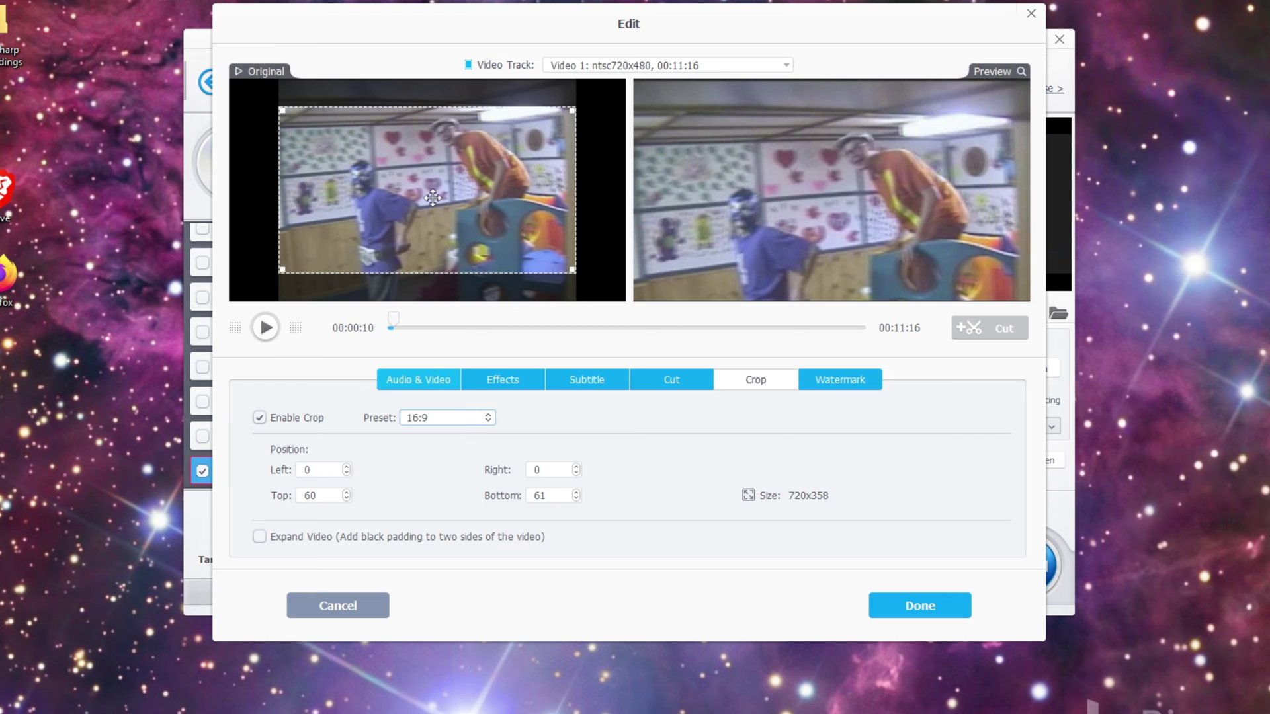
{"action": "left_click_drag", "start_coordinate": [433, 197], "coordinate": [437, 201]}
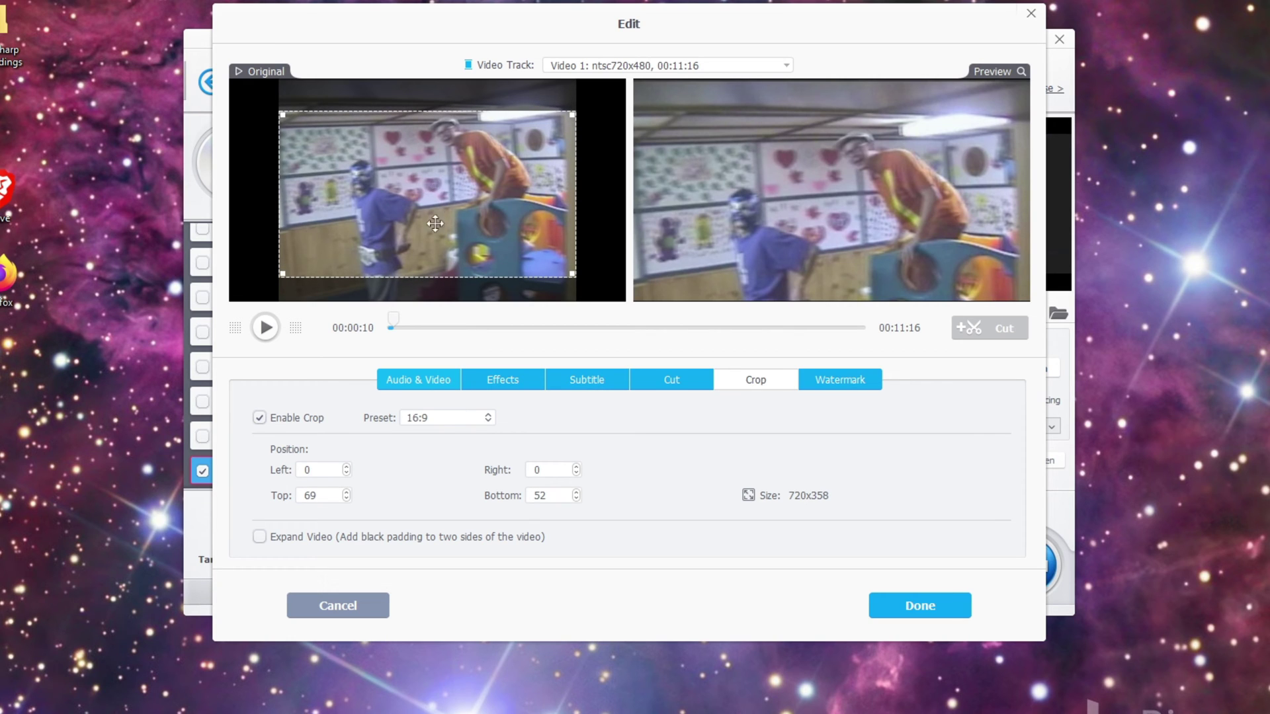
{"action": "mouse_move", "coordinate": [420, 160]}
{"action": "left_mouse_down"}
{"action": "mouse_move", "coordinate": [417, 190]}
{"action": "mouse_move", "coordinate": [413, 148]}
{"action": "mouse_move", "coordinate": [410, 176]}
{"action": "left_mouse_up"}
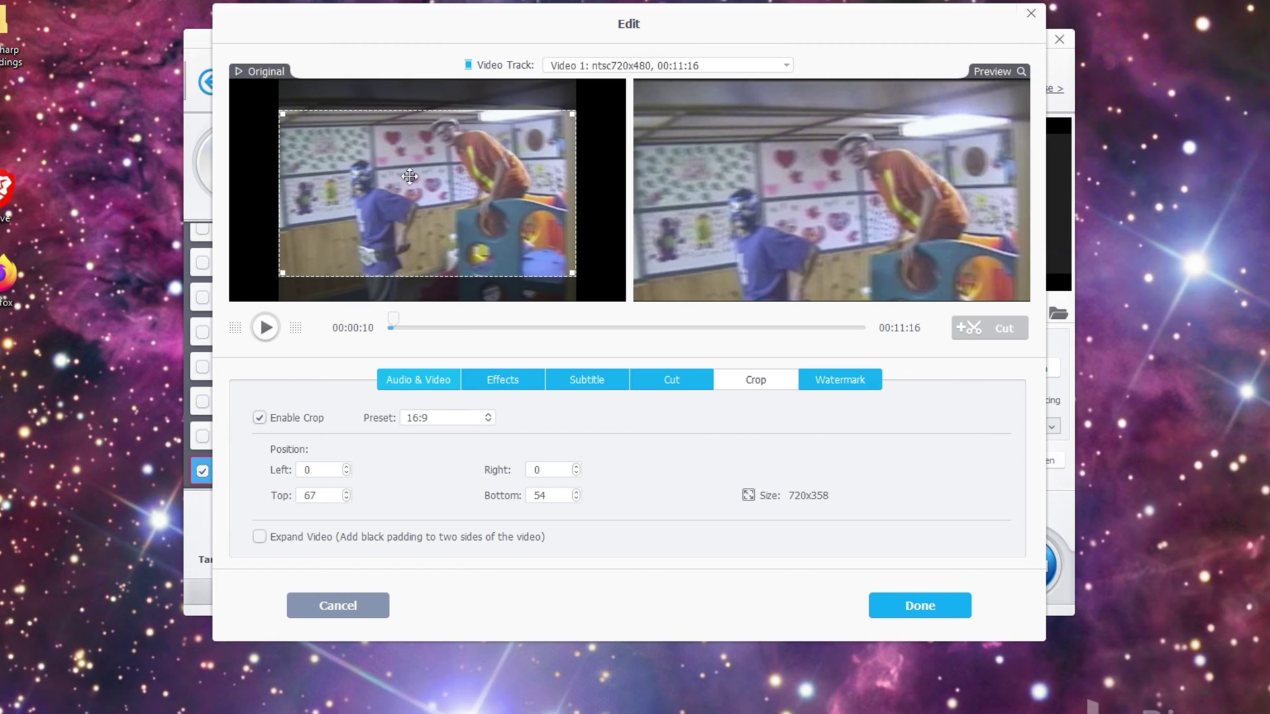
Check the cropped picture in playback, and clear the crop by choosing the Free preset and disabling cropping.
{"action": "left_click", "coordinate": [266, 328]}
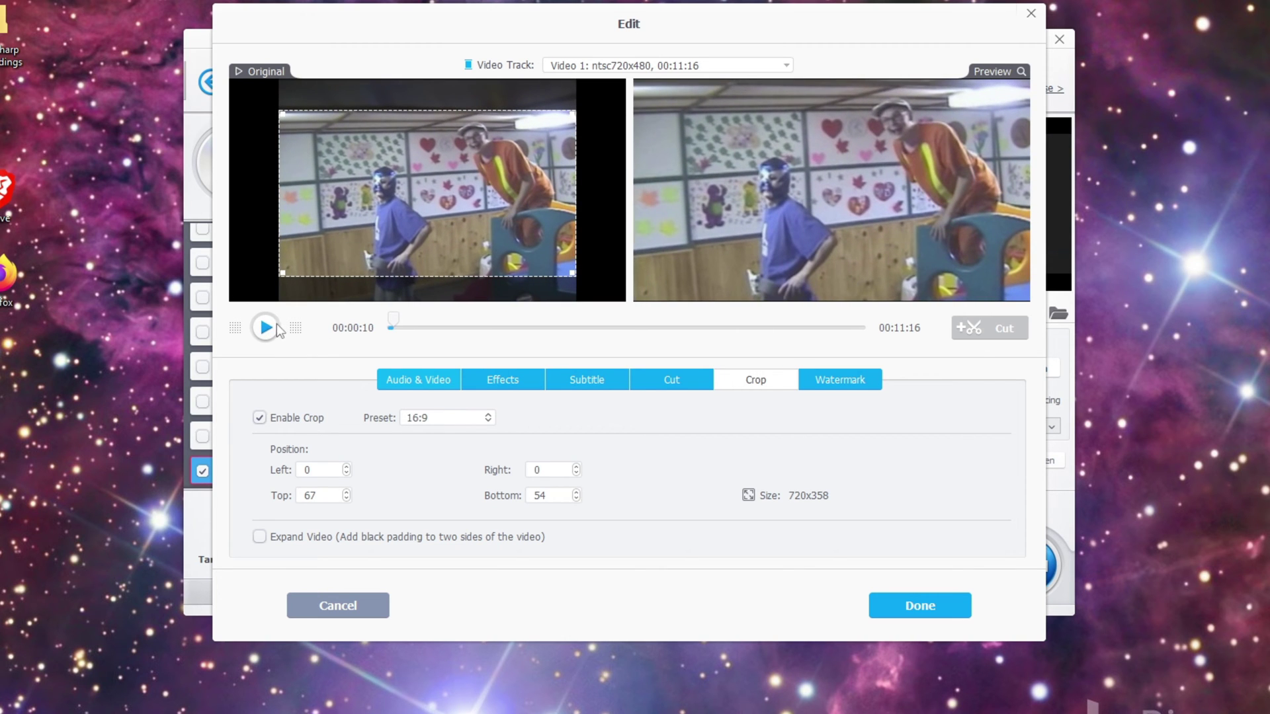
{"action": "left_click", "coordinate": [273, 326]}
{"action": "mouse_move", "coordinate": [377, 212]}
{"action": "left_mouse_down"}
{"action": "mouse_move", "coordinate": [377, 256]}
{"action": "mouse_move", "coordinate": [377, 205]}
{"action": "mouse_move", "coordinate": [386, 227]}
{"action": "mouse_move", "coordinate": [391, 196]}
{"action": "mouse_move", "coordinate": [390, 212]}
{"action": "left_mouse_up"}
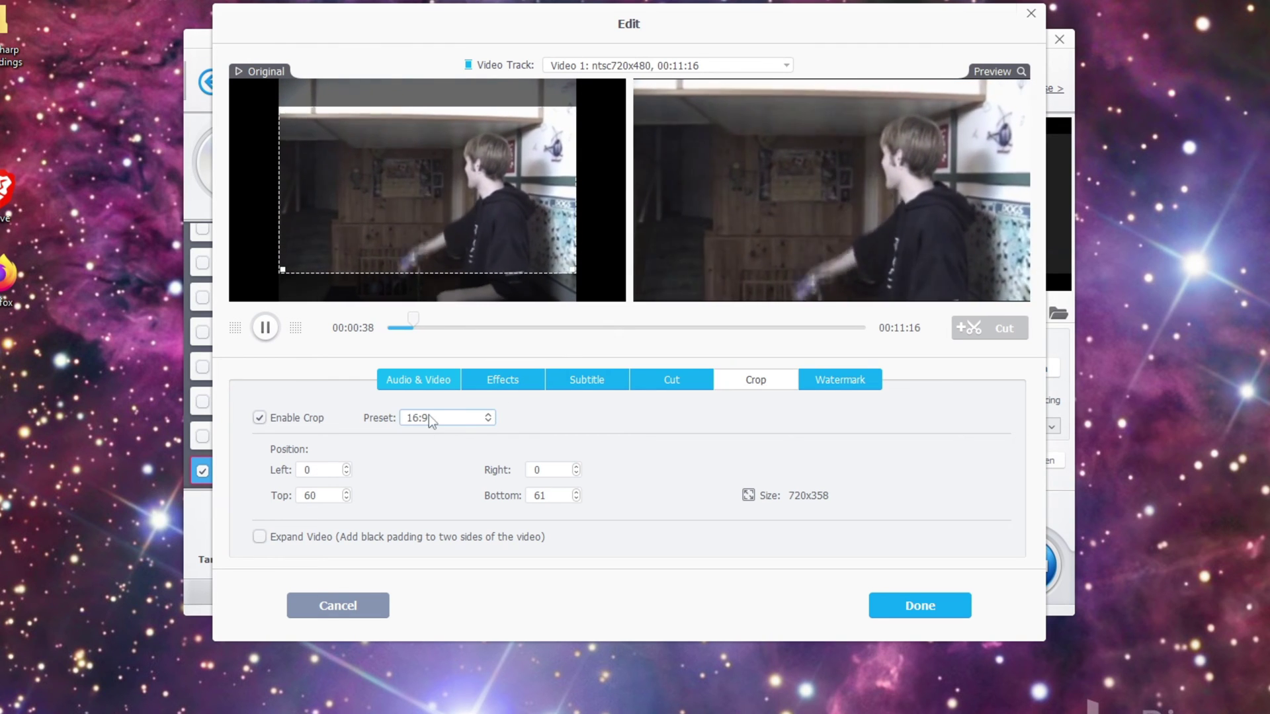
{"action": "left_click", "coordinate": [447, 422]}
{"action": "left_click", "coordinate": [417, 434]}
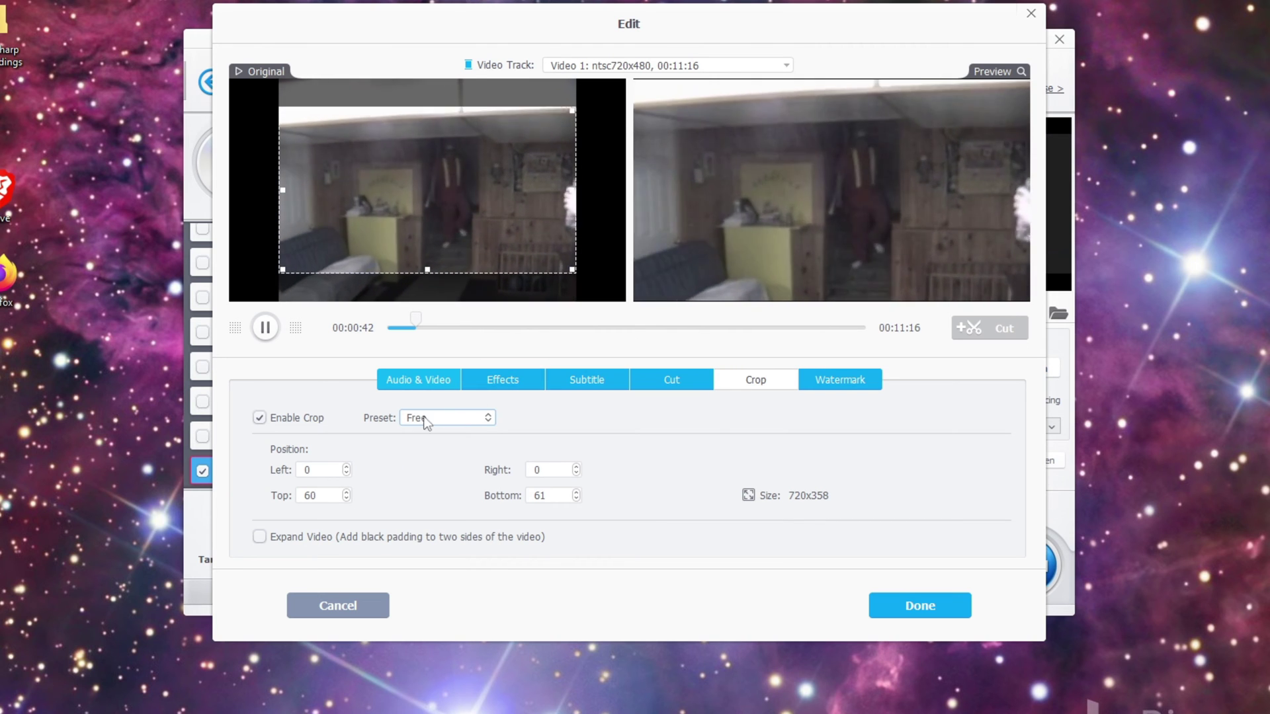
{"action": "left_click", "coordinate": [294, 418]}
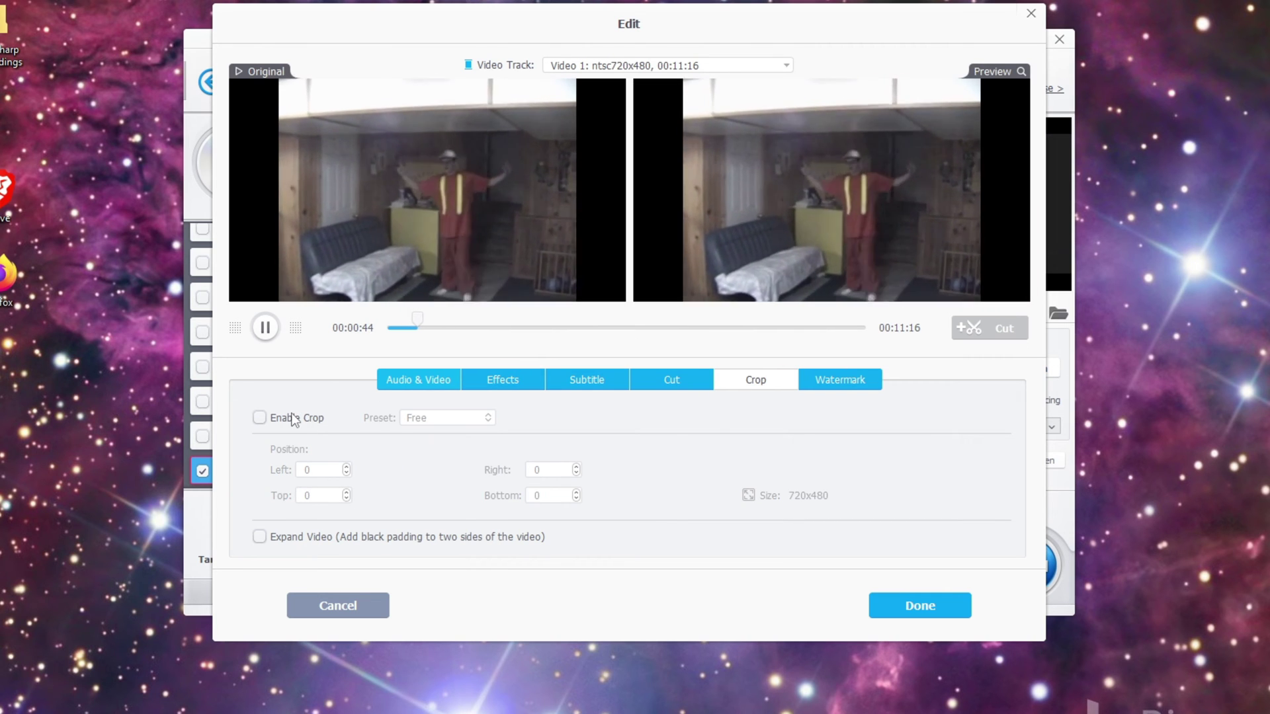
Enable cropping for Title 20, try the Keep Current preset, and set the crop preset to 16:10.
{"action": "left_click", "coordinate": [293, 418]}
{"action": "left_click", "coordinate": [466, 419]}
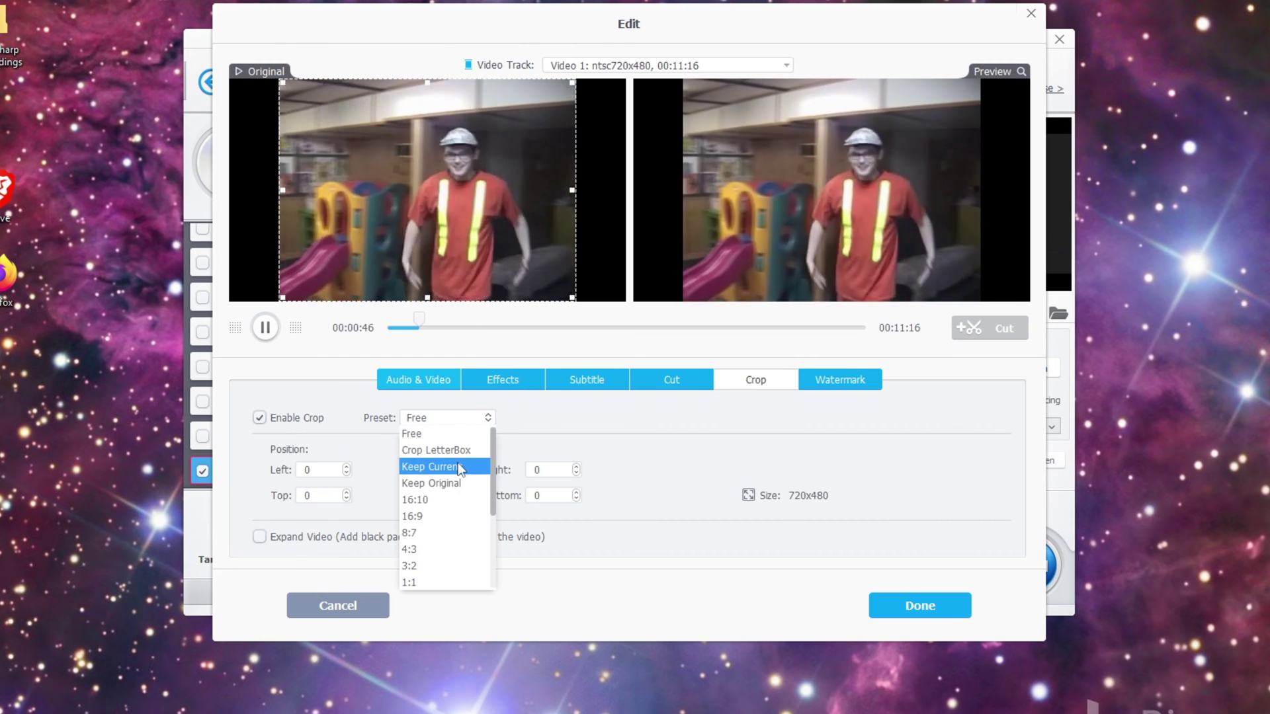
{"action": "left_click", "coordinate": [461, 468]}
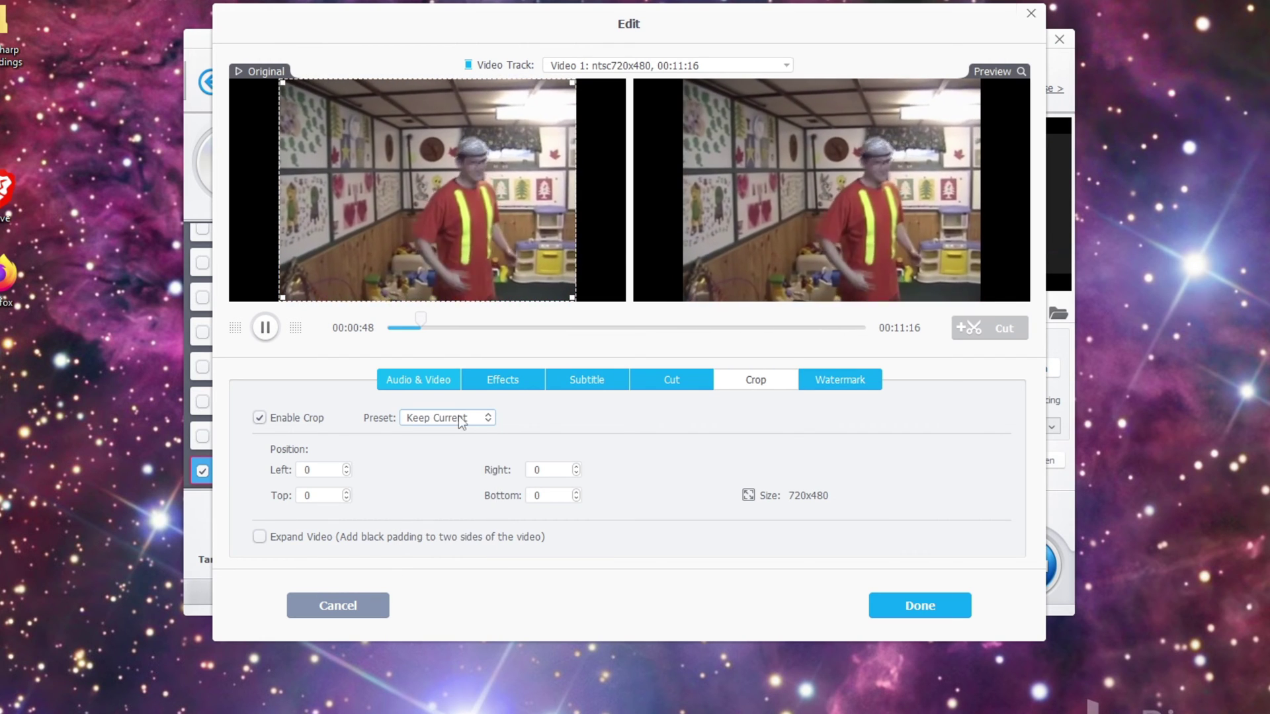
{"action": "left_click", "coordinate": [470, 418]}
{"action": "left_click", "coordinate": [445, 500]}
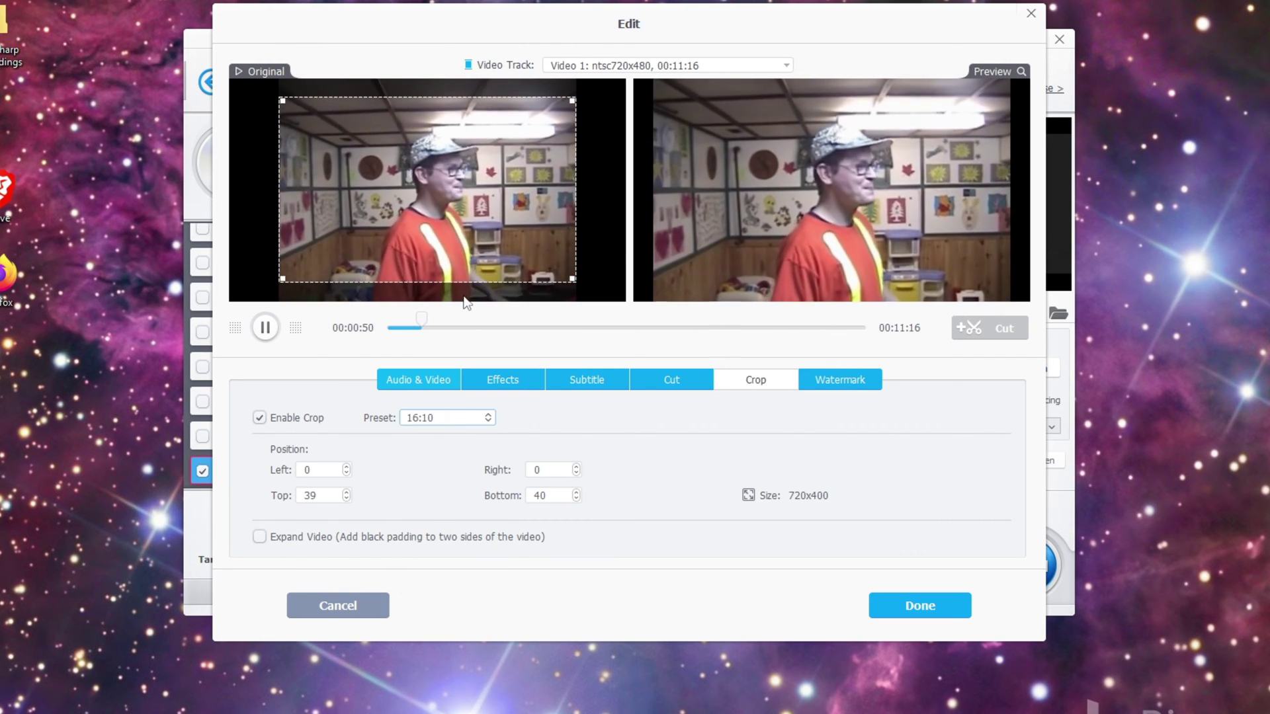
Enable a text watermark reading "my website.com" and place it in the picture's lower-right corner, at about 461 left and 348 top.
{"action": "left_click", "coordinate": [840, 380]}
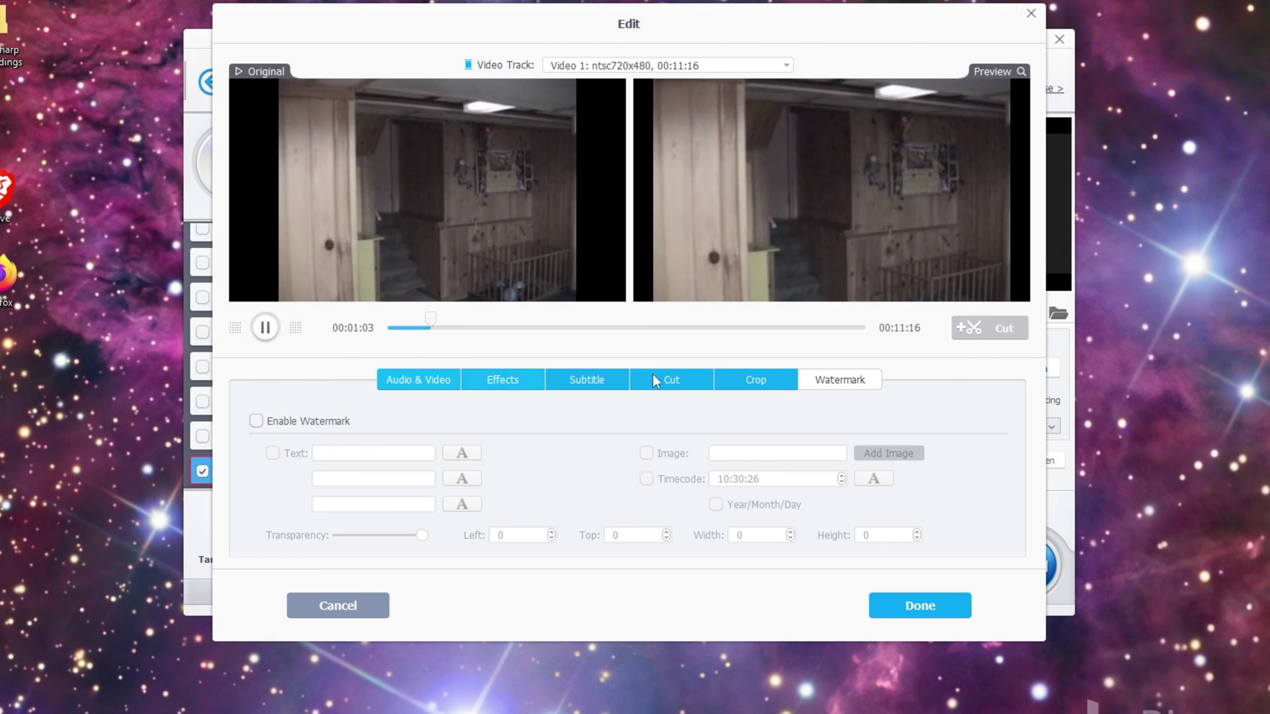
{"action": "left_click", "coordinate": [296, 423]}
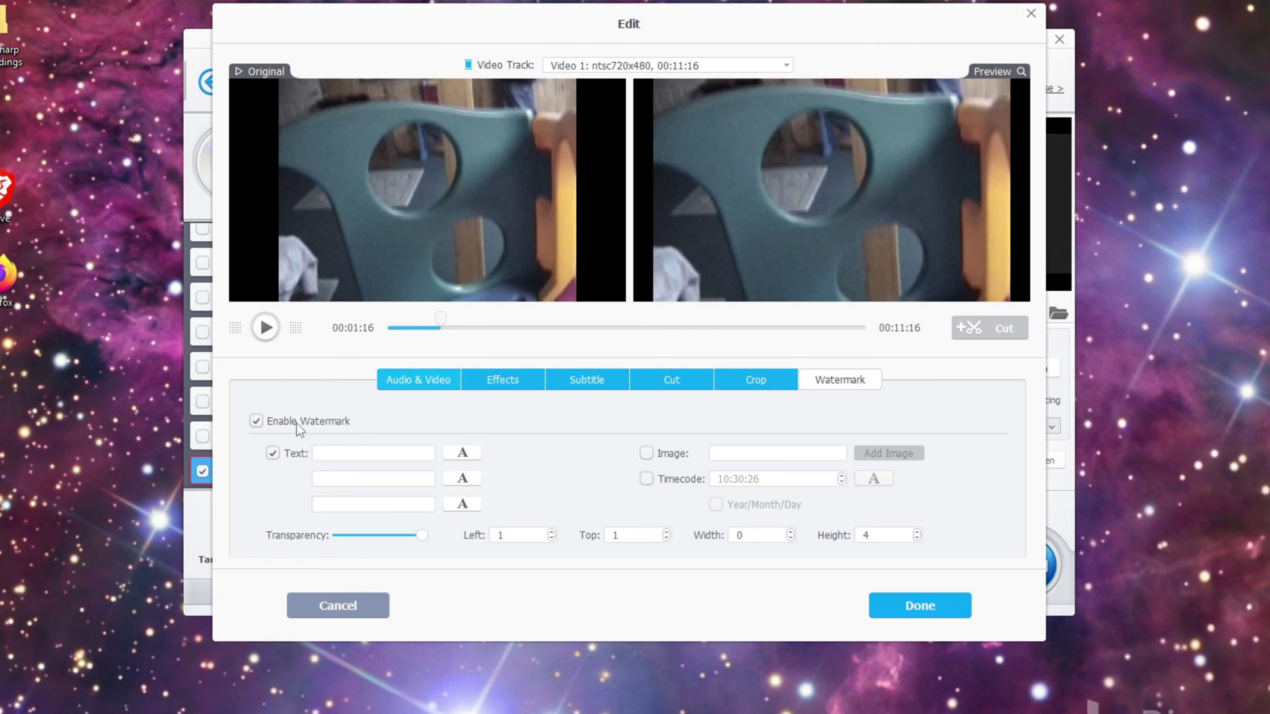
{"action": "left_click", "coordinate": [343, 453]}
{"action": "type", "text": "my"}
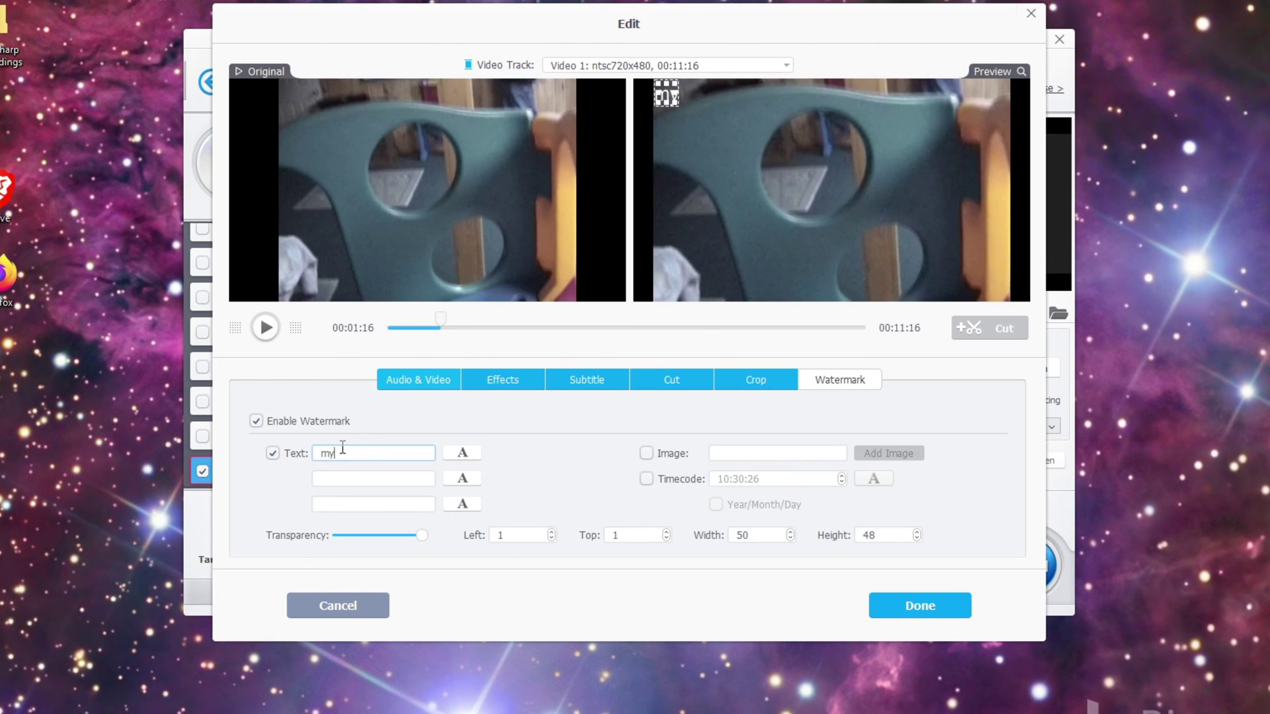
{"action": "type", "text": " website.com"}
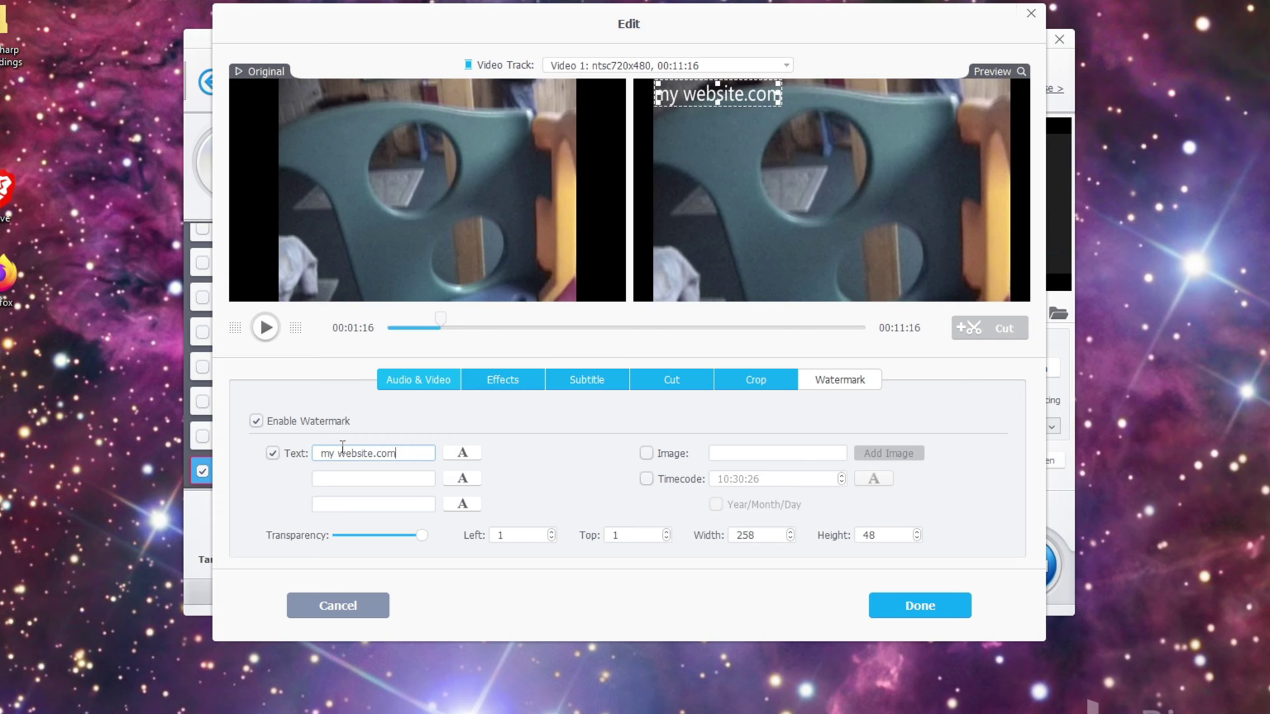
{"action": "left_click_drag", "start_coordinate": [728, 94], "coordinate": [949, 286]}
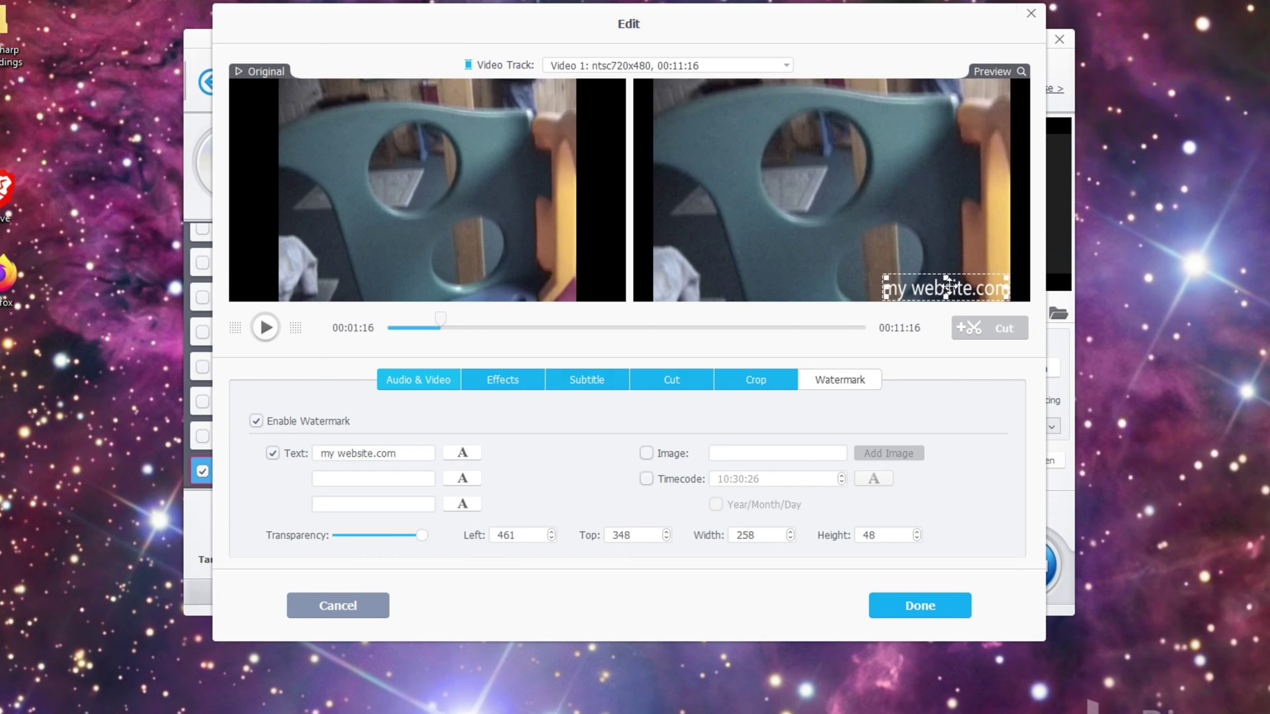
Change the font of the "my website.com" watermark text and apply the edits to Title 20.
{"action": "left_click", "coordinate": [469, 454]}
{"action": "left_click", "coordinate": [503, 486]}
{"action": "left_click", "coordinate": [499, 540]}
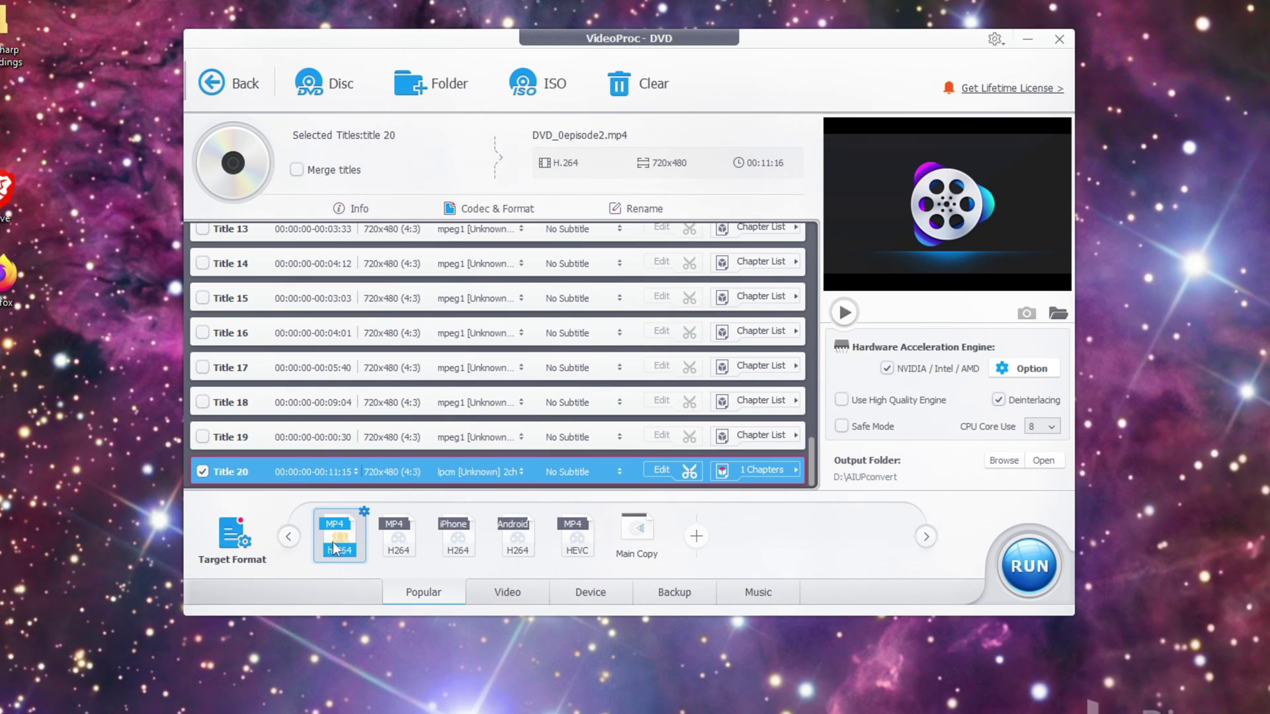
Run the conversion of Title 20 with the MP4 H.264 target format.
{"action": "mouse_move", "coordinate": [365, 554]}
{"action": "mouse_move", "coordinate": [327, 561]}
{"action": "left_click", "coordinate": [1030, 566]}
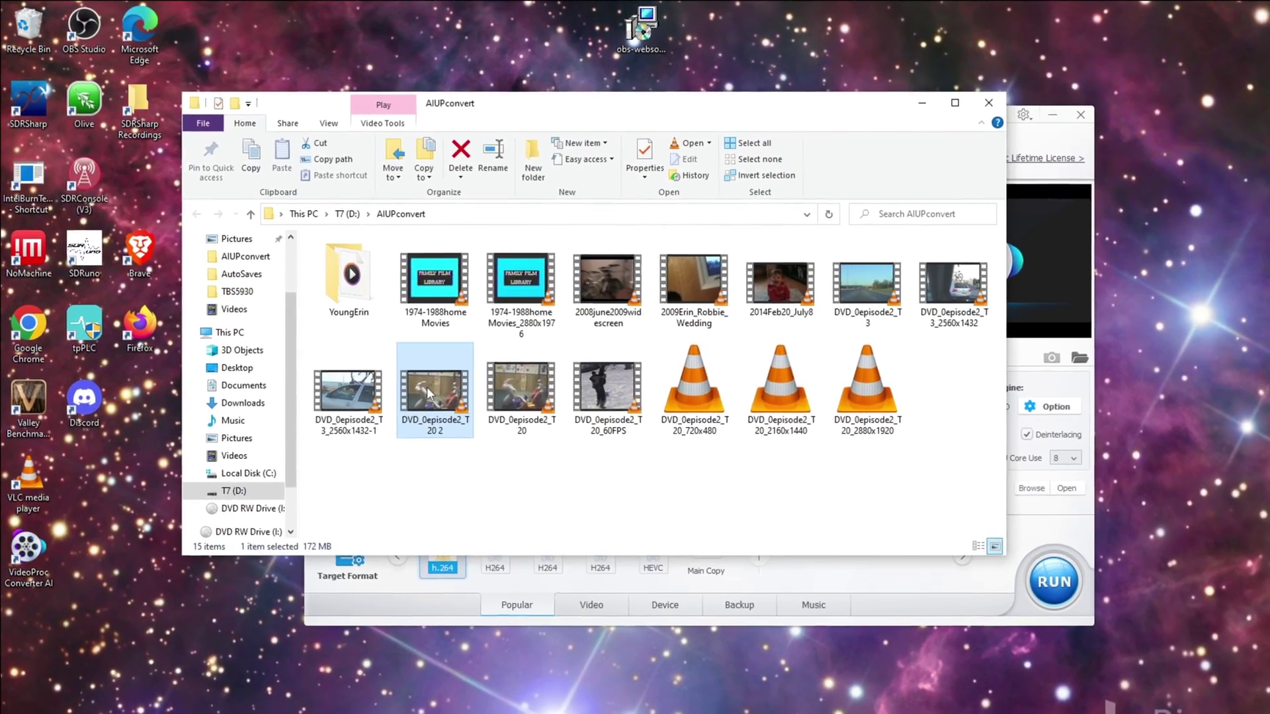
Play the converted file DVD_0episode2_T20 2 in VLC media player to check the crop and watermark, and close the player.
{"action": "right_click", "coordinate": [421, 385]}
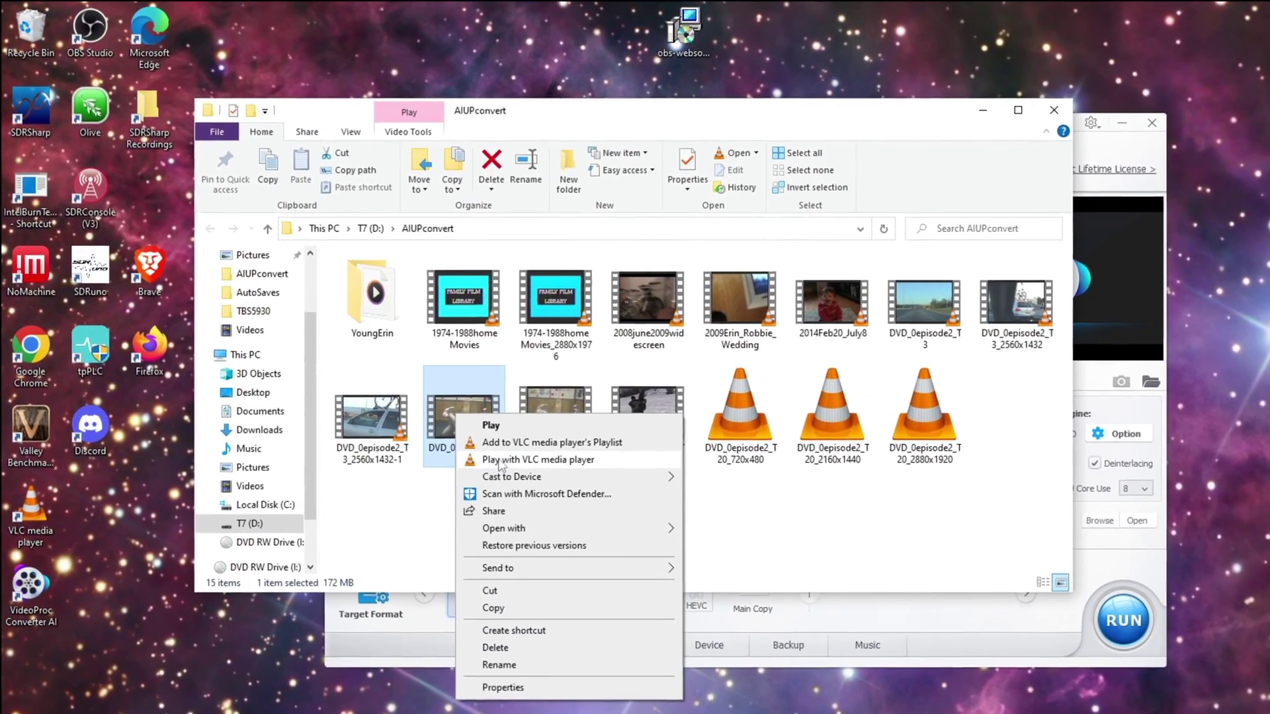
{"action": "left_click", "coordinate": [499, 460]}
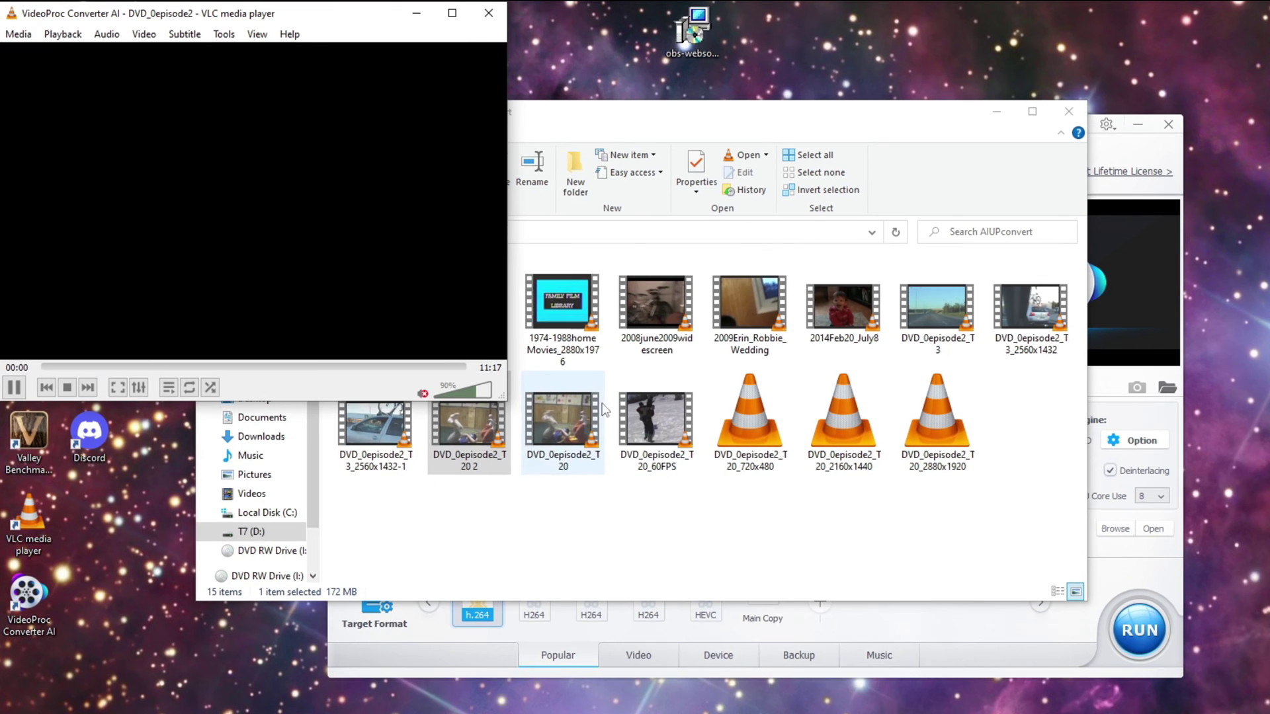
{"action": "left_click_drag", "start_coordinate": [311, 5], "coordinate": [311, 90]}
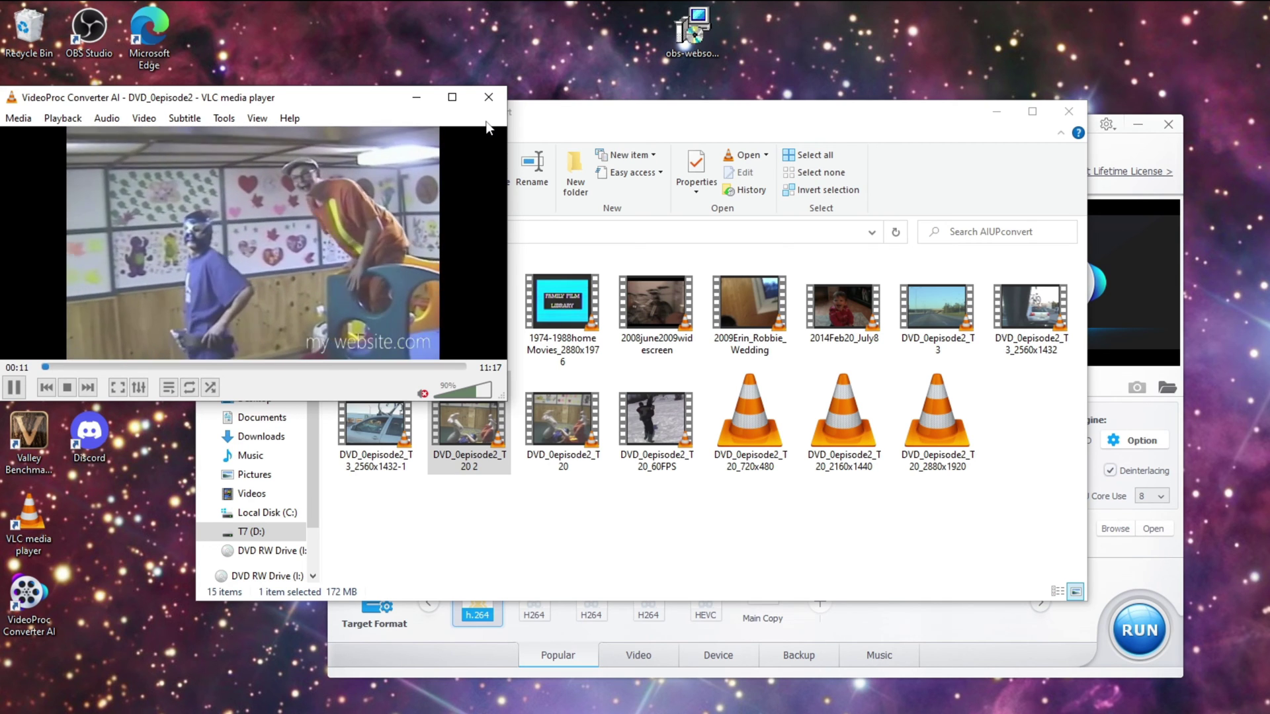
{"action": "left_click", "coordinate": [490, 104]}
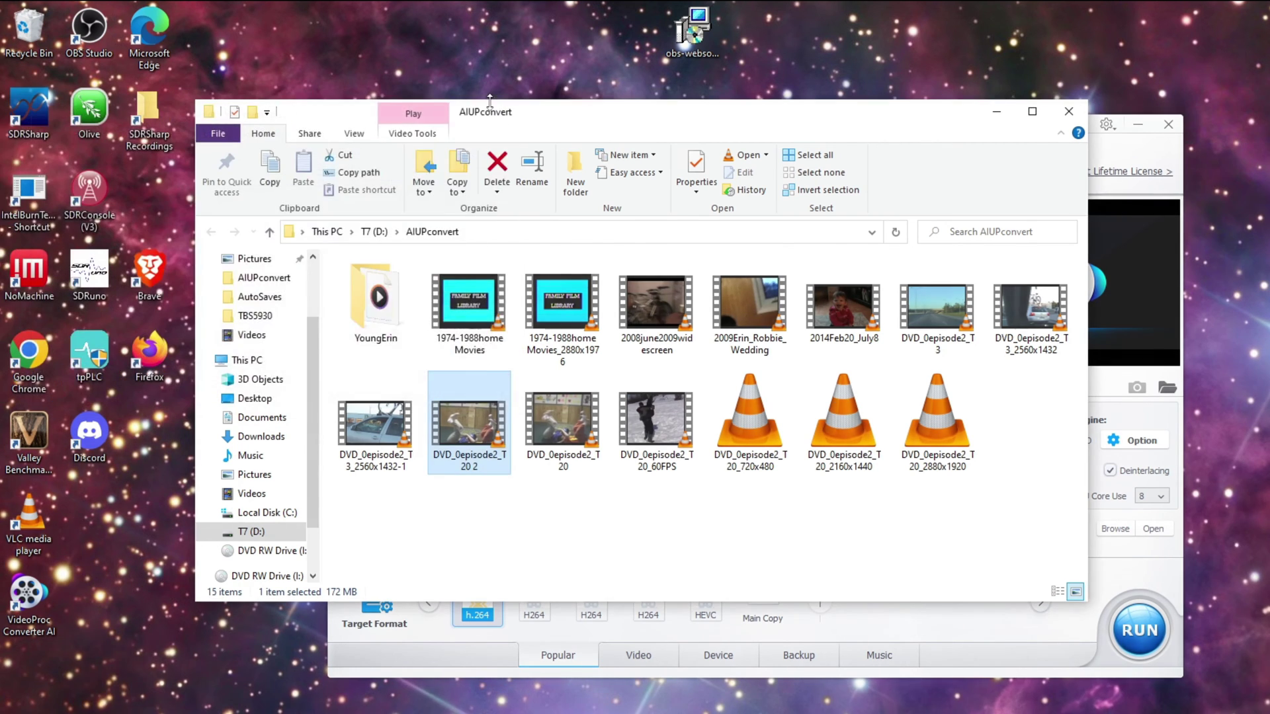
Leave the DVD converter, clearing the loaded disc, and open the Super Resolution tool.
{"action": "left_click_drag", "start_coordinate": [593, 99], "coordinate": [1064, 186]}
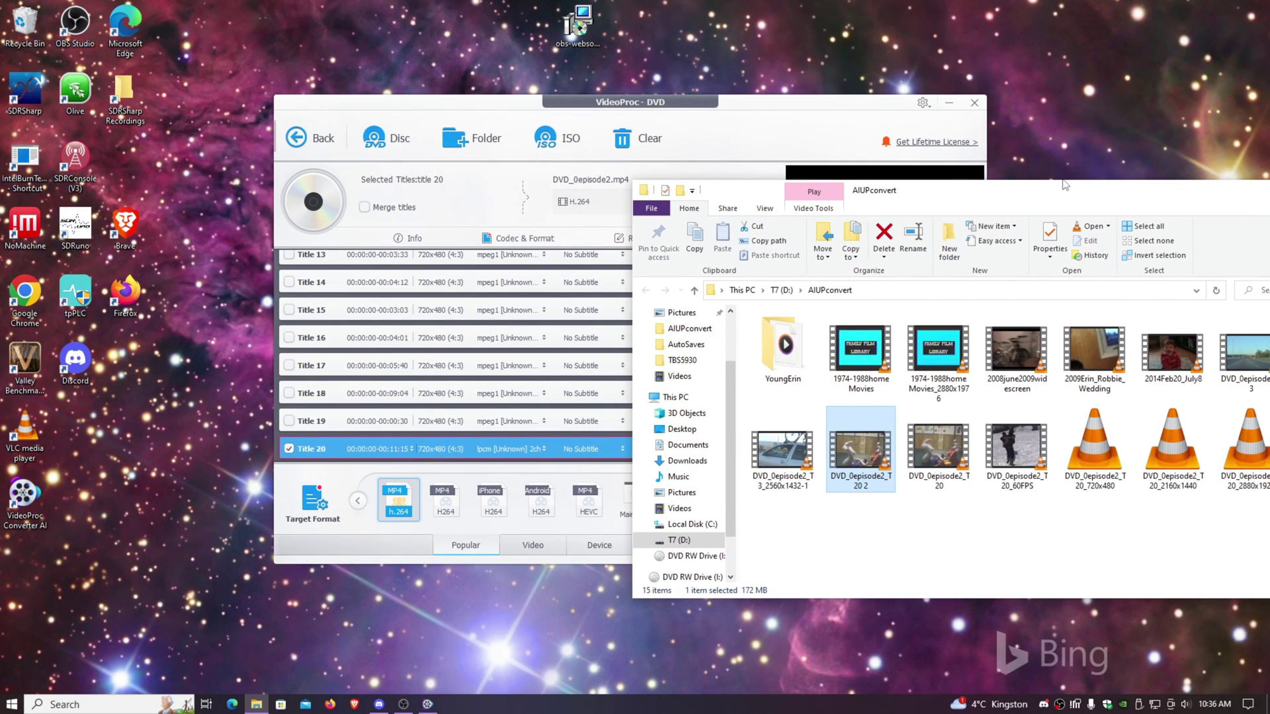
{"action": "left_click", "coordinate": [974, 105]}
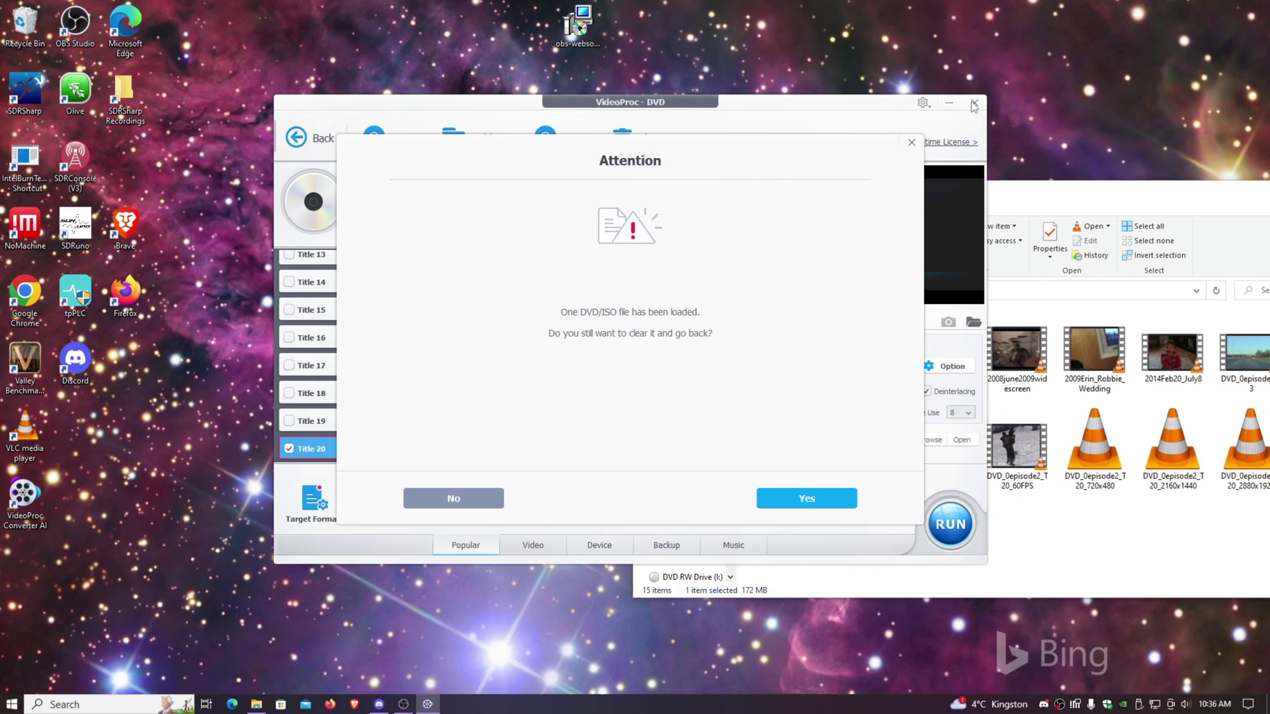
{"action": "left_click", "coordinate": [813, 506]}
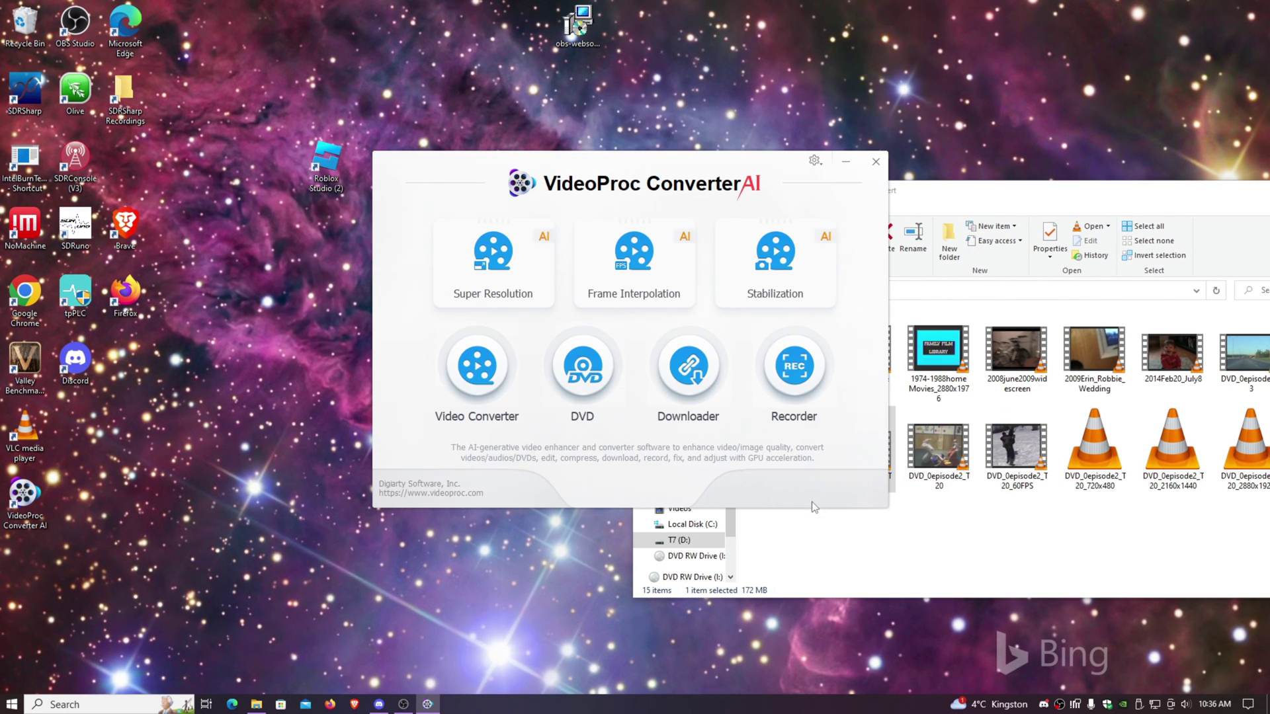
{"action": "left_click", "coordinate": [485, 268]}
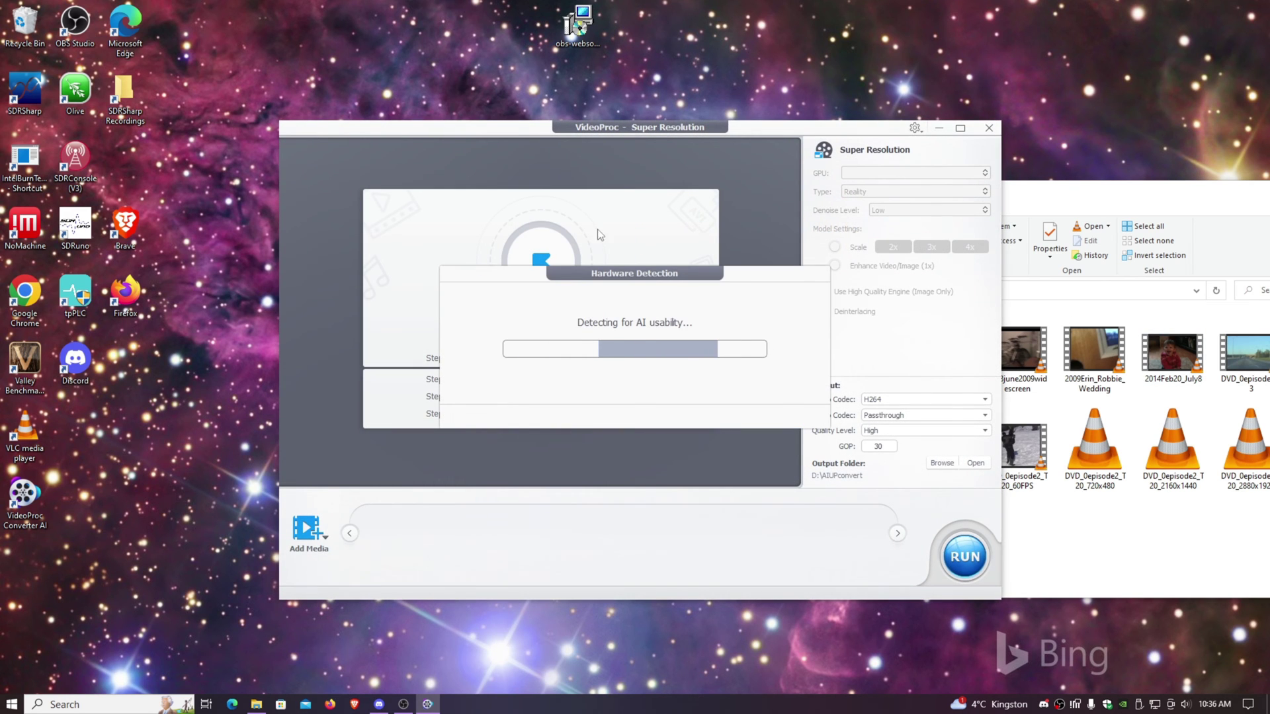
Load DVD_0episode2_T20 2 from the AIUPconvert folder into Super Resolution, minimize the folder window, and set the scale to 4x.
{"action": "left_click_drag", "start_coordinate": [1071, 193], "coordinate": [1095, 71]}
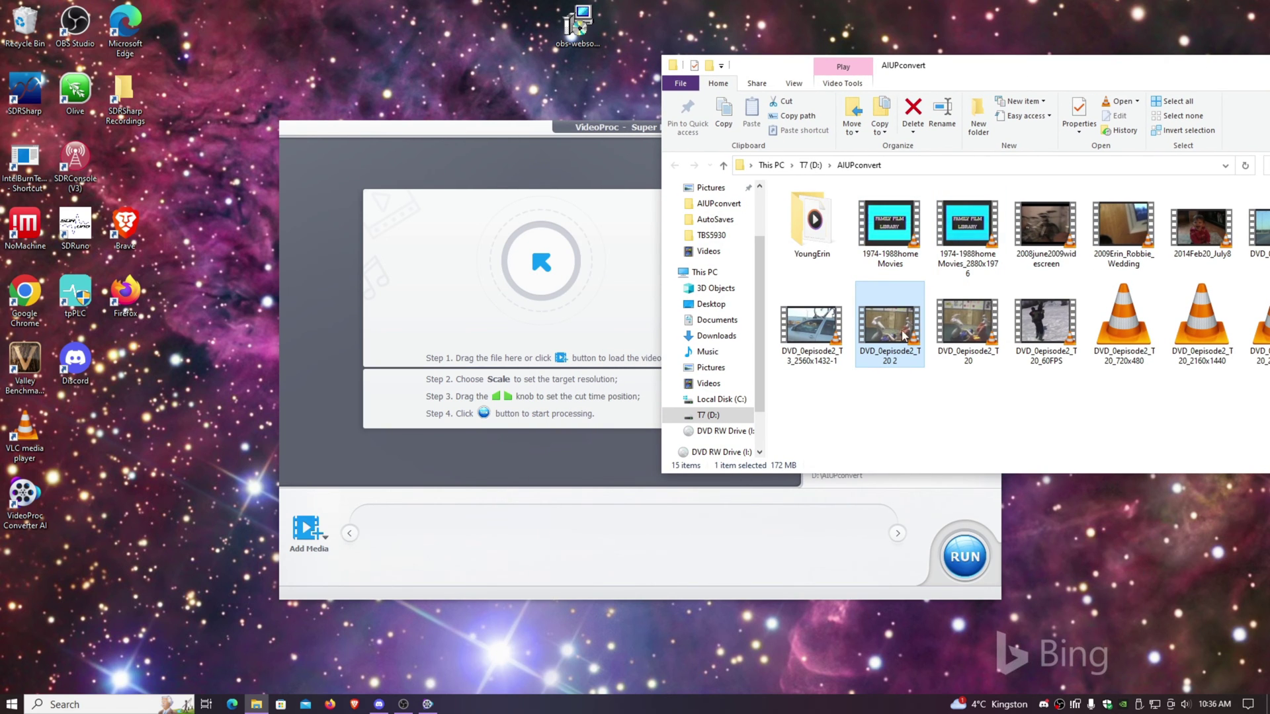
{"action": "left_click_drag", "start_coordinate": [893, 329], "coordinate": [542, 281]}
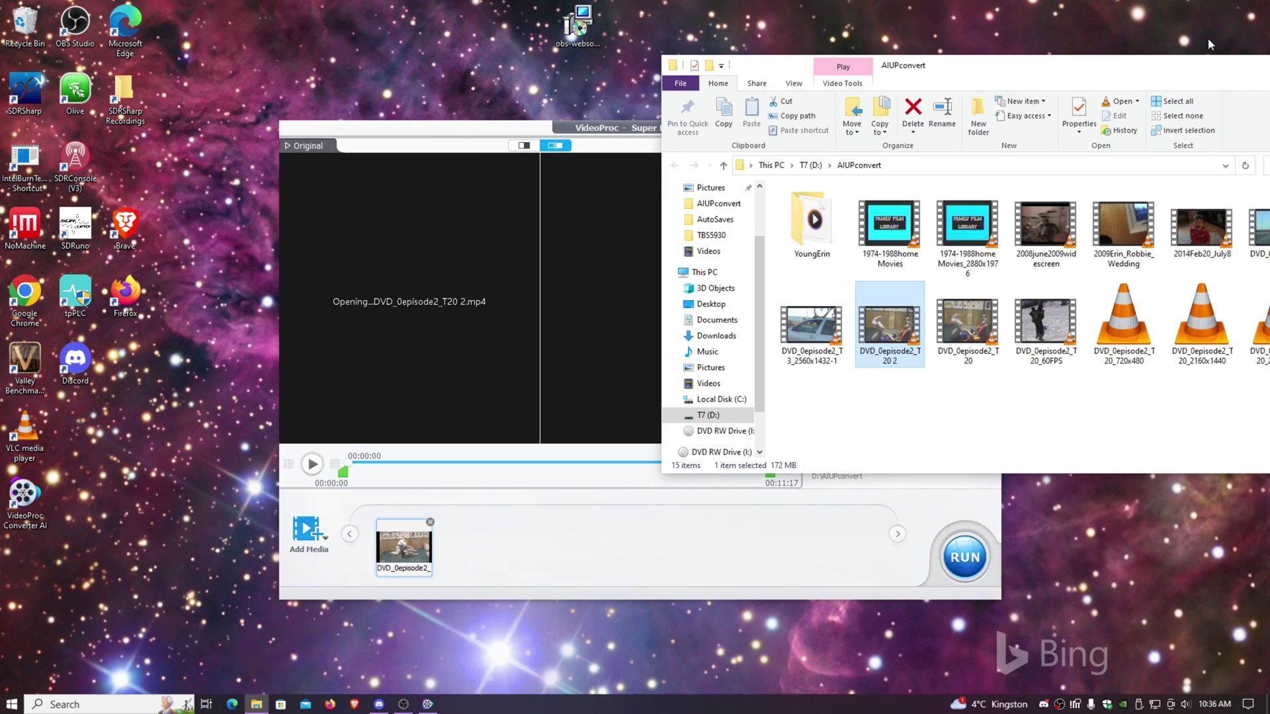
{"action": "left_click_drag", "start_coordinate": [1209, 64], "coordinate": [1042, 86]}
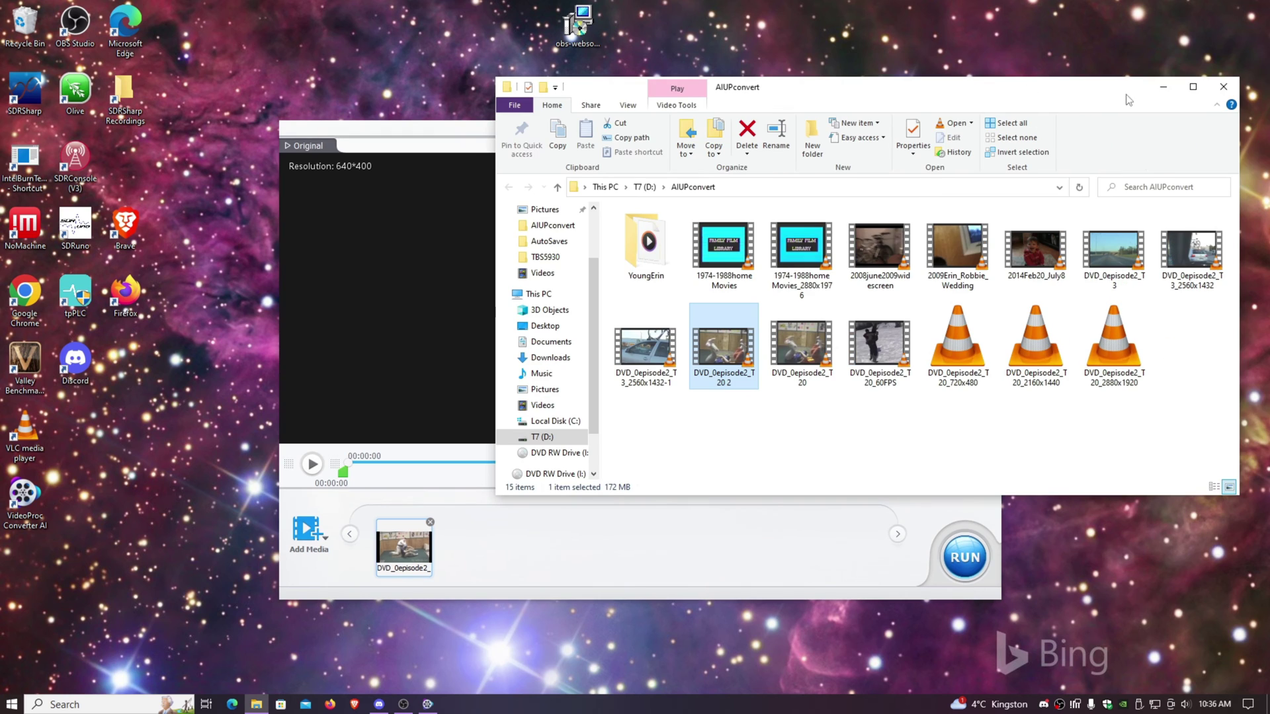
{"action": "left_click", "coordinate": [1164, 95]}
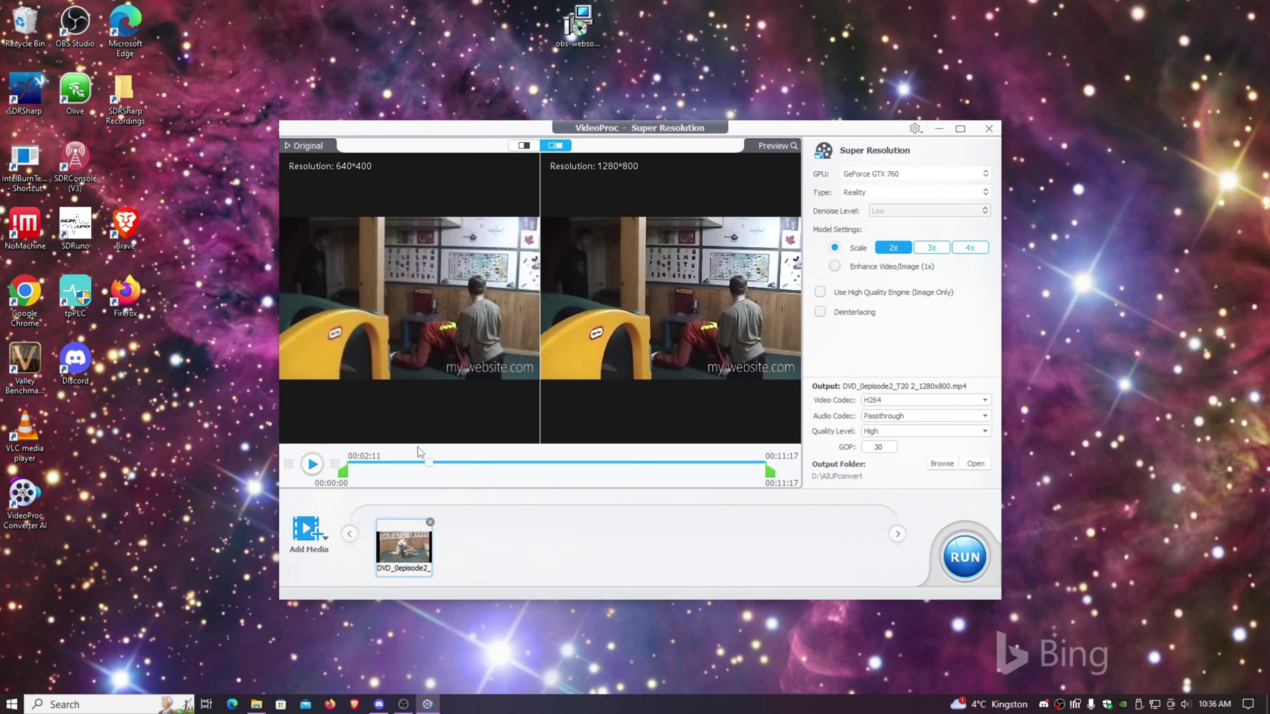
{"action": "left_click", "coordinate": [970, 248]}
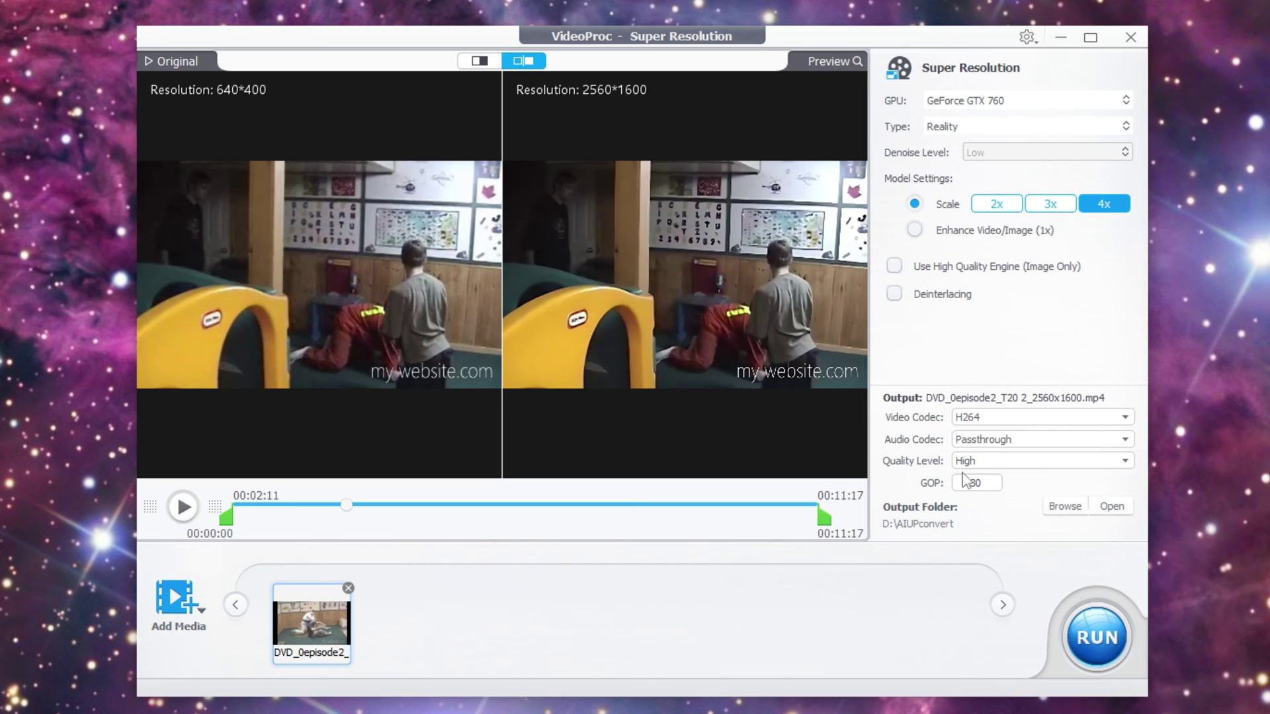
Compare the original and 4x upscaled picture in the split preview by moving the divider back and forth across different frames.
{"action": "left_click", "coordinate": [481, 56]}
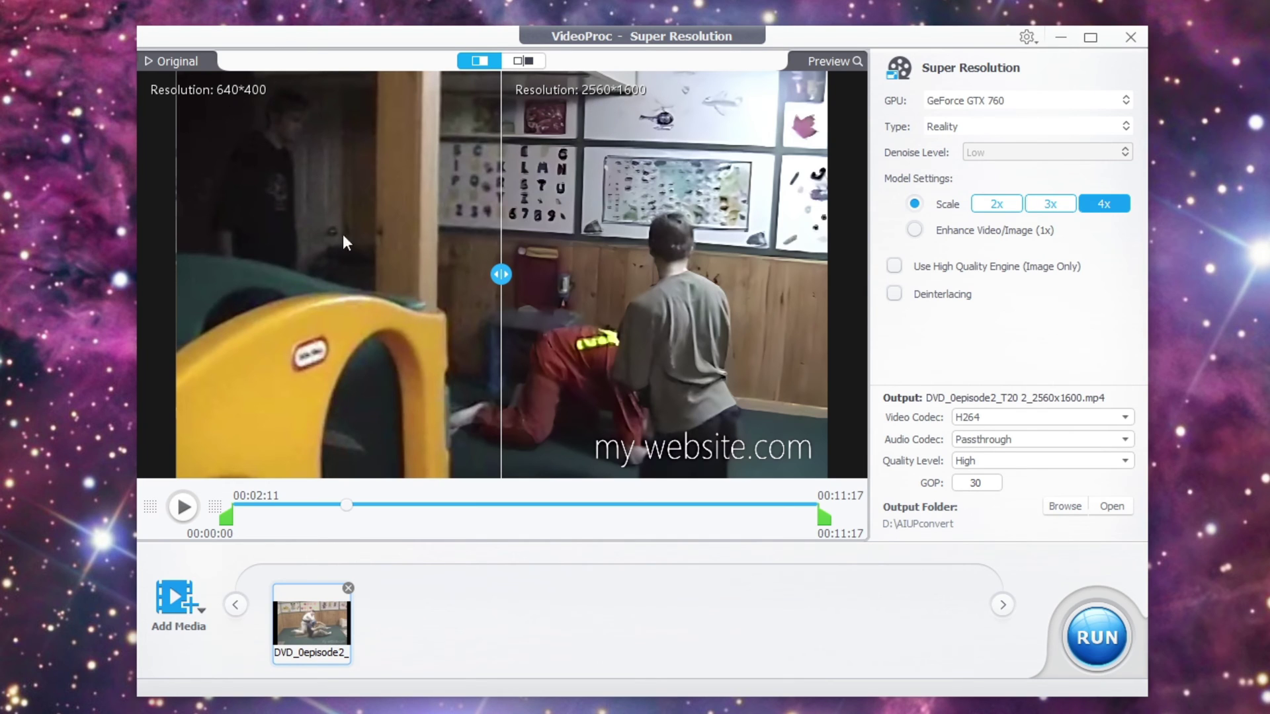
{"action": "left_click_drag", "start_coordinate": [502, 274], "coordinate": [796, 274]}
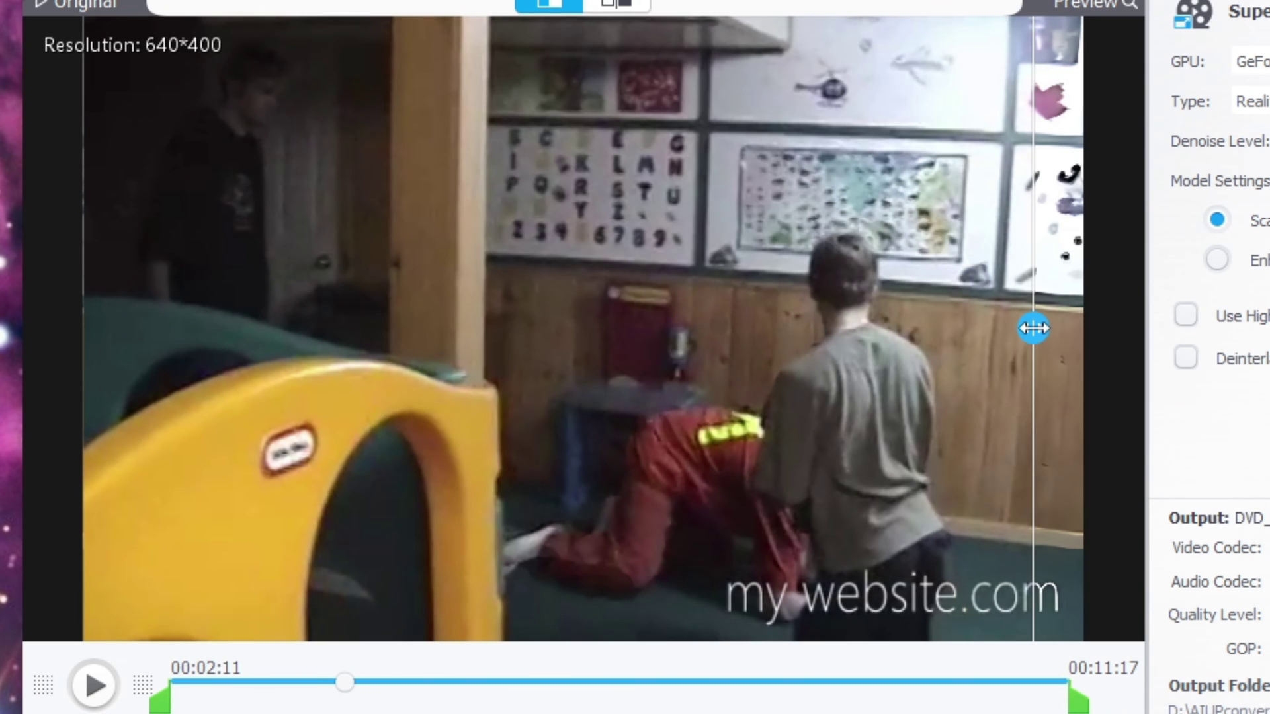
{"action": "left_click_drag", "start_coordinate": [1033, 328], "coordinate": [324, 349]}
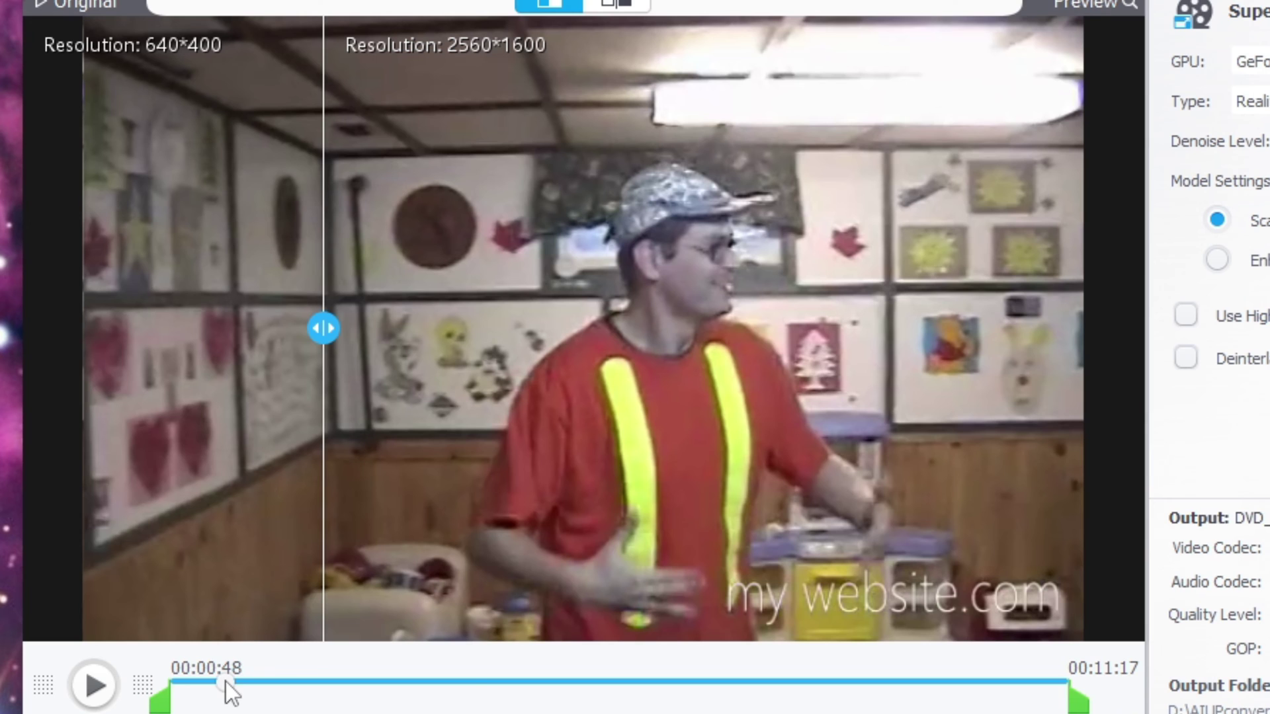
{"action": "left_click_drag", "start_coordinate": [323, 328], "coordinate": [126, 390]}
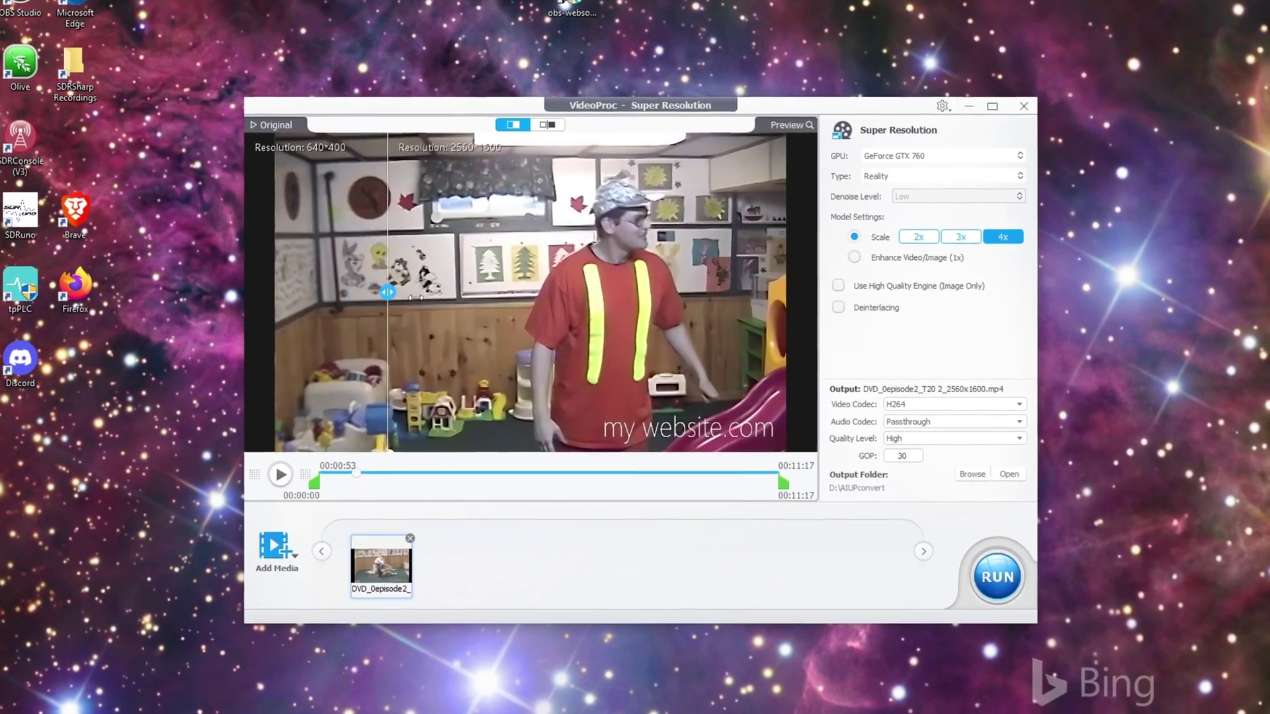
{"action": "mouse_move", "coordinate": [304, 290]}
{"action": "left_mouse_down"}
{"action": "mouse_move", "coordinate": [514, 289]}
{"action": "mouse_move", "coordinate": [298, 286]}
{"action": "left_mouse_up"}
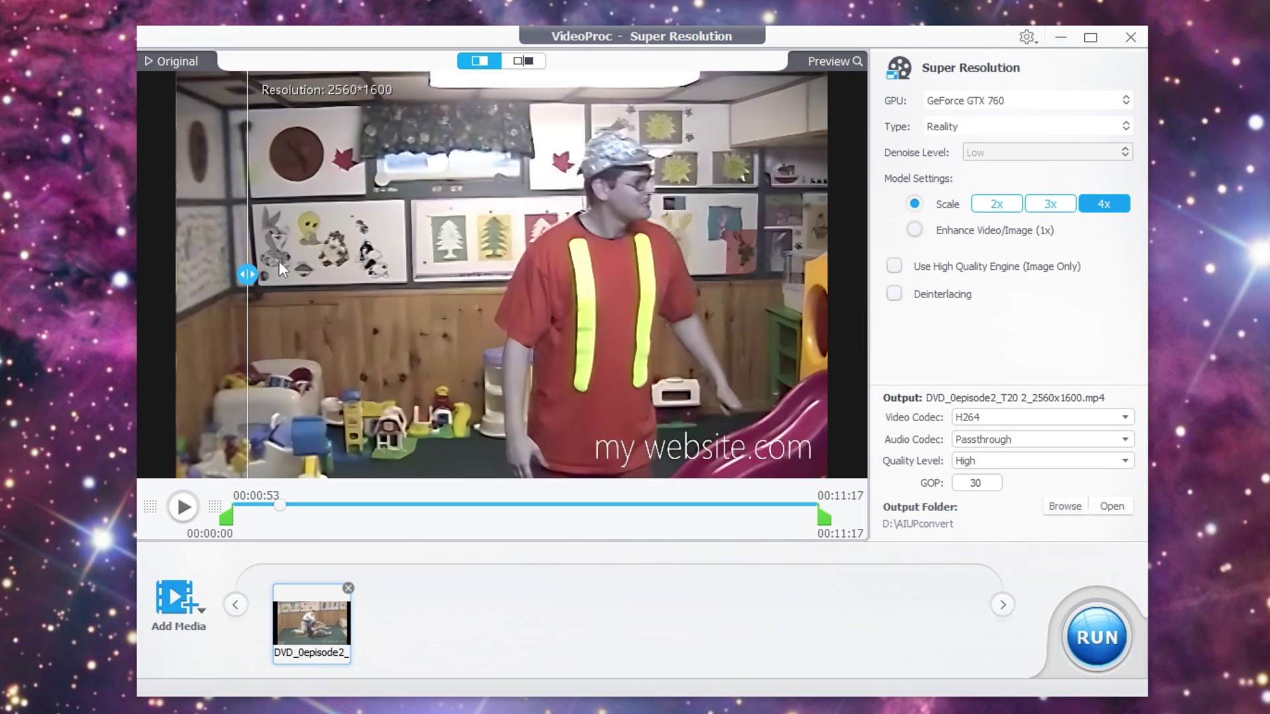
{"action": "left_click_drag", "start_coordinate": [248, 274], "coordinate": [552, 273]}
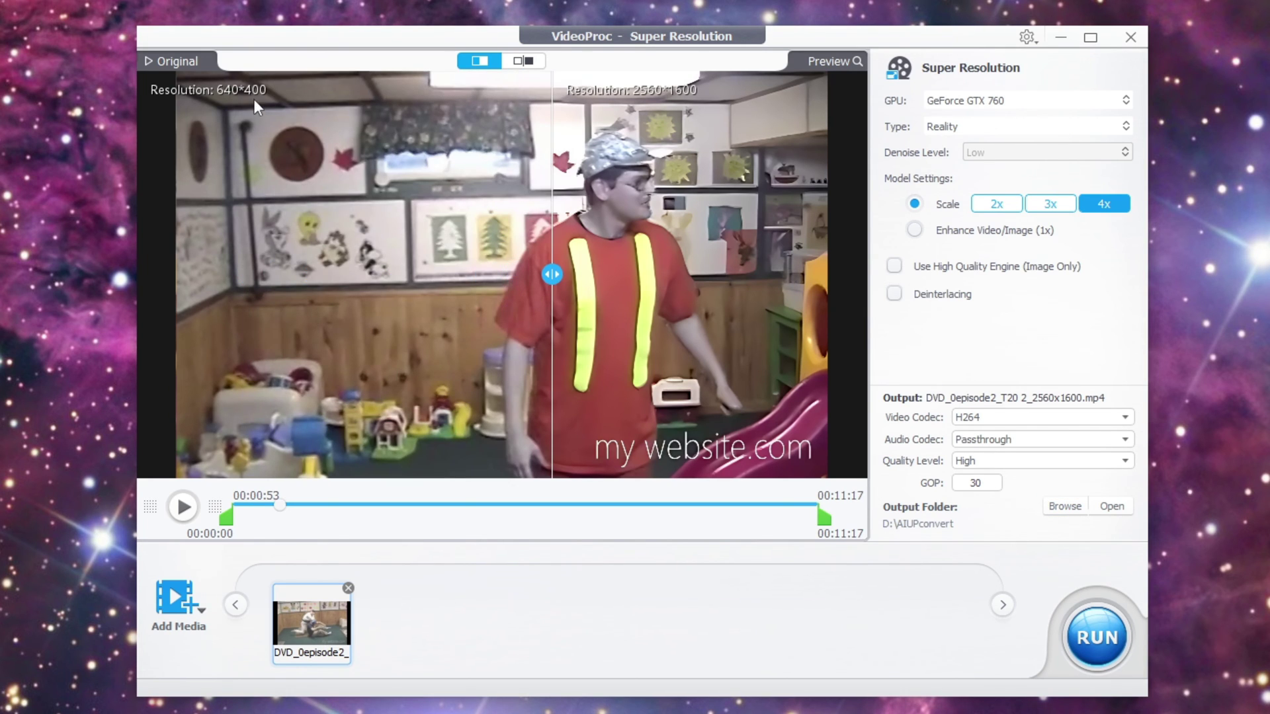